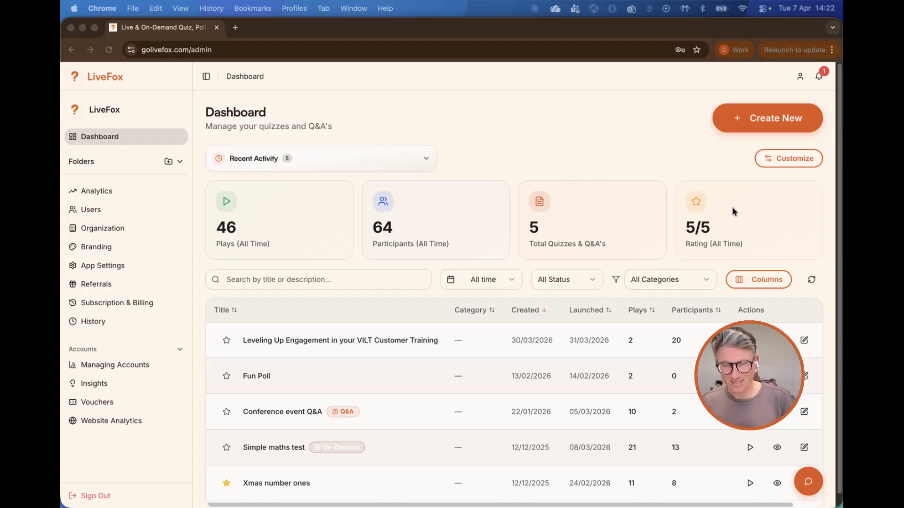
# - Create a new session of the Quiz type
pyautogui.click(767, 120)
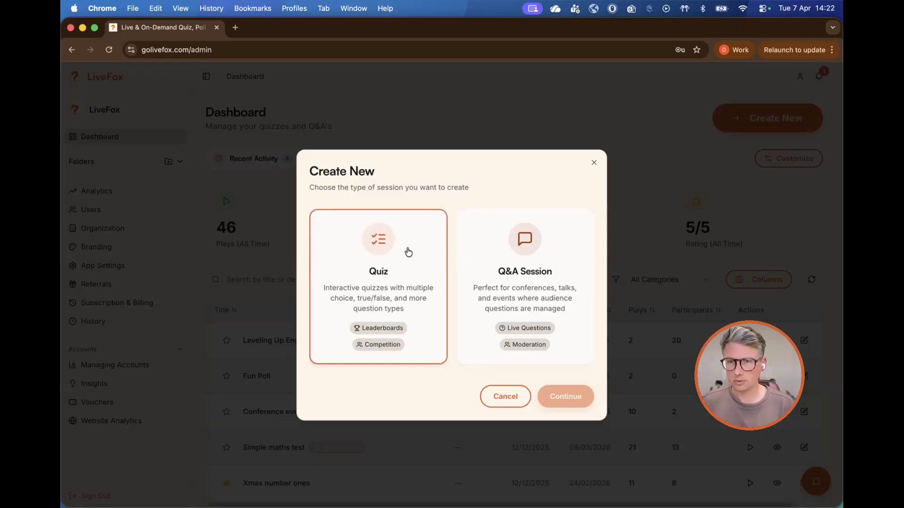
pyautogui.click(410, 270)
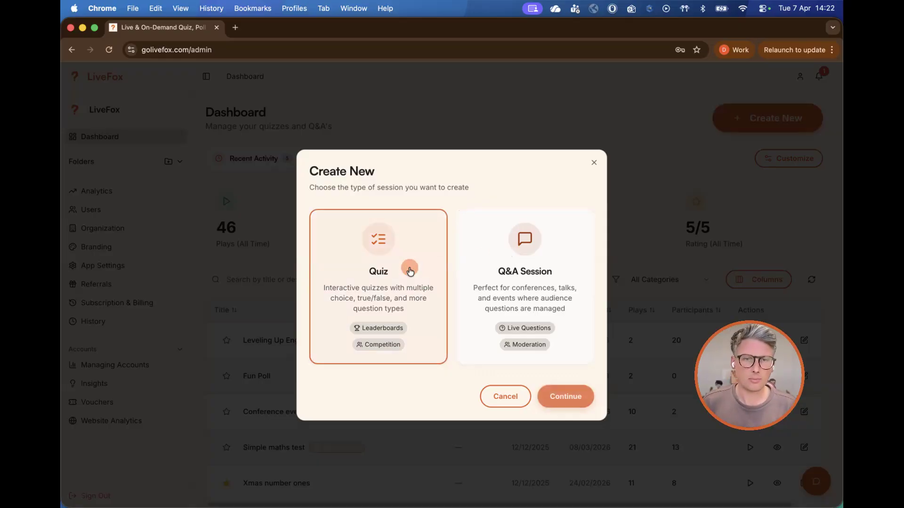
pyautogui.click(565, 397)
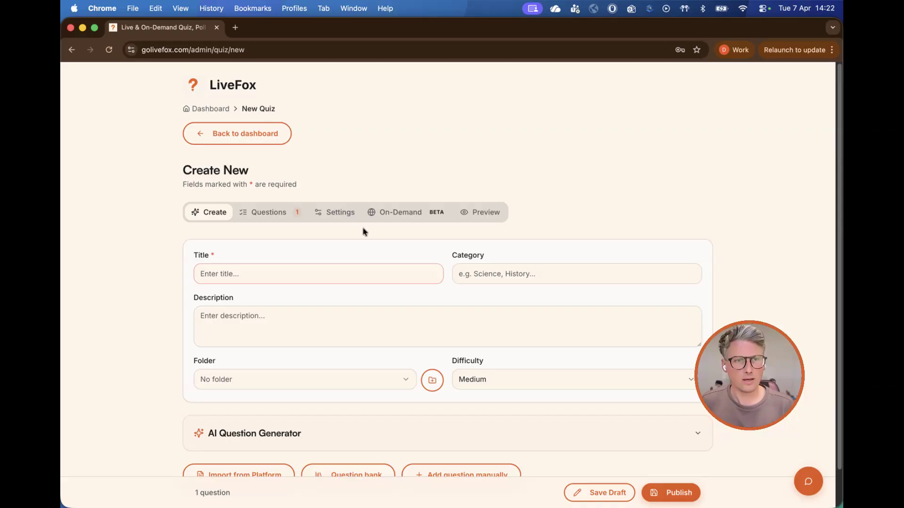
# - Expand the AI Question Generator and enter "Radiohead discography" as the topic
pyautogui.scroll(-2, 324, 226)
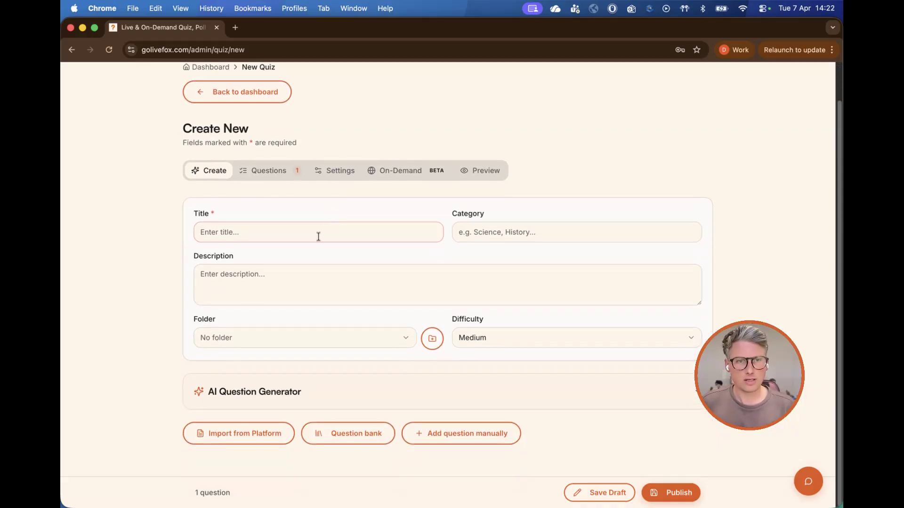
pyautogui.click(280, 398)
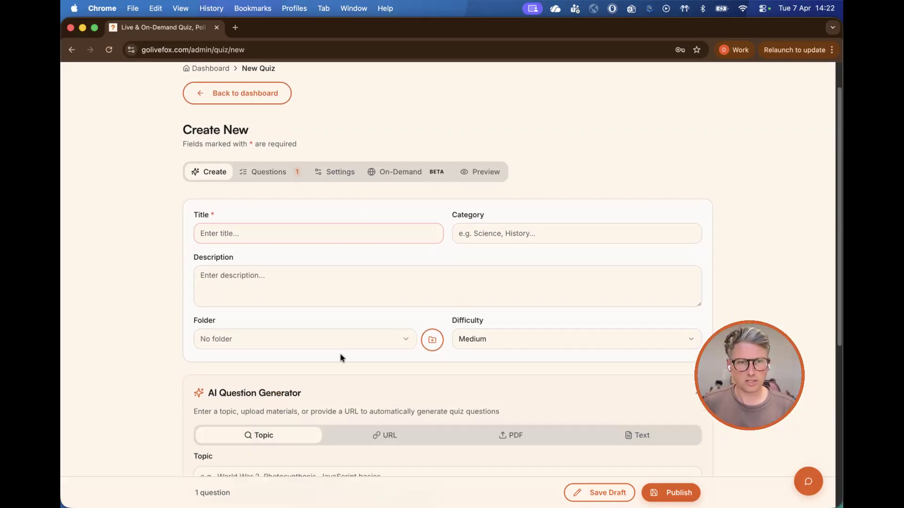
pyautogui.scroll(-10, 340, 357)
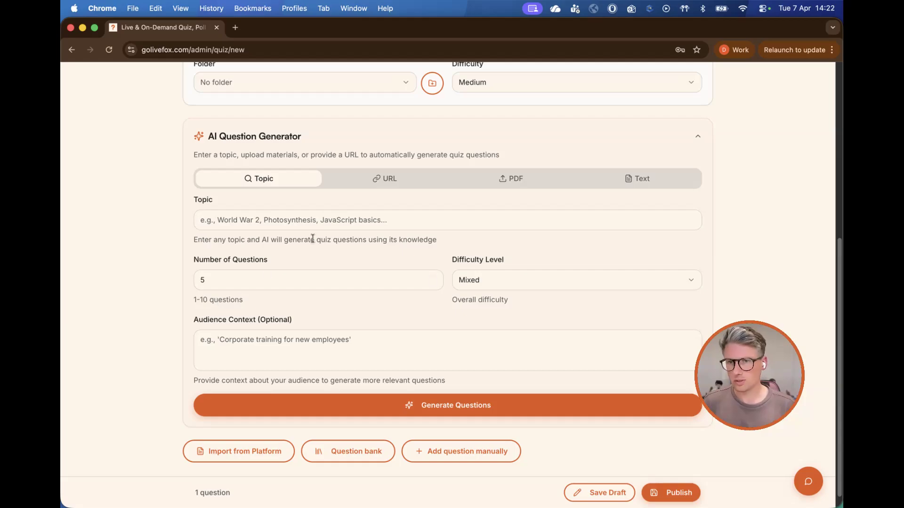
pyautogui.click(293, 222)
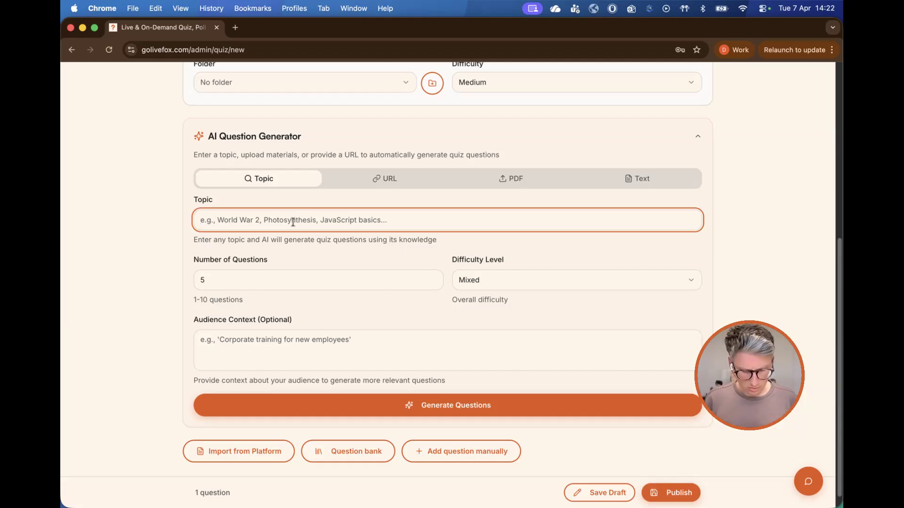
pyautogui.write('Radiohead')
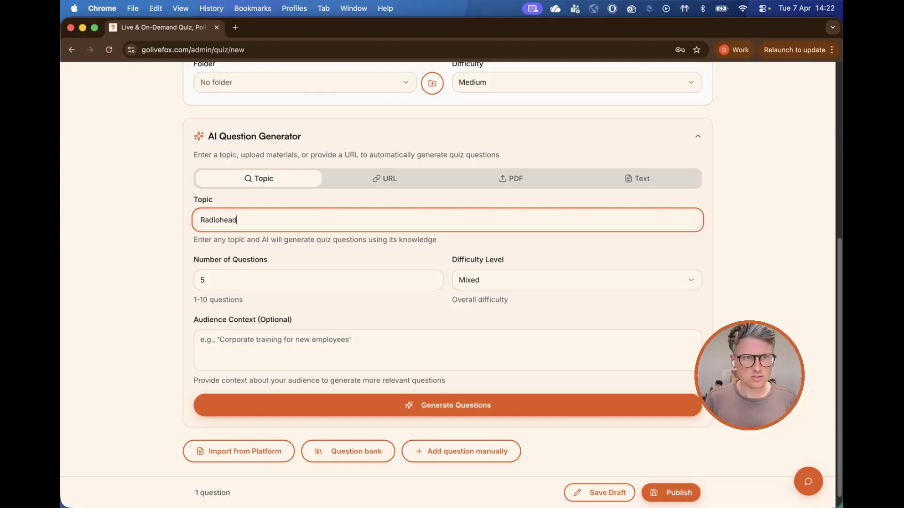
pyautogui.write(' discro')
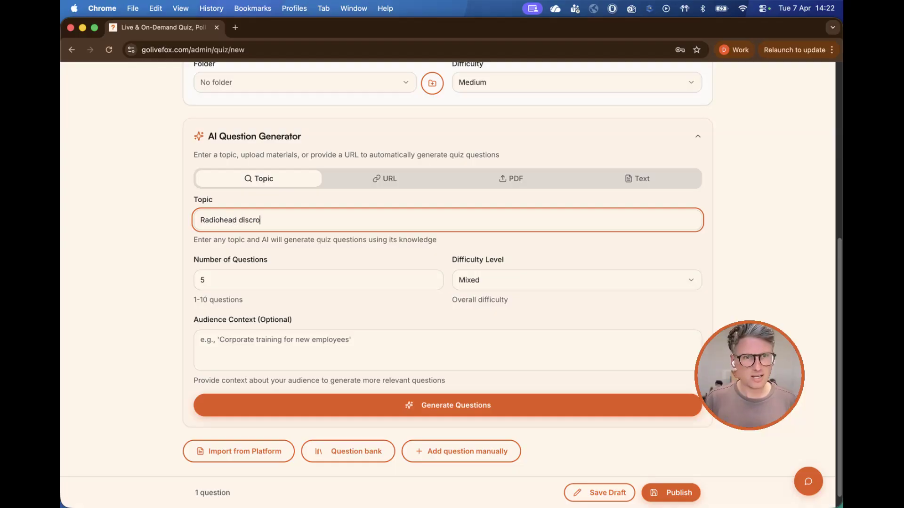
pyautogui.press('BackSpace')
pyautogui.press('BackSpace')
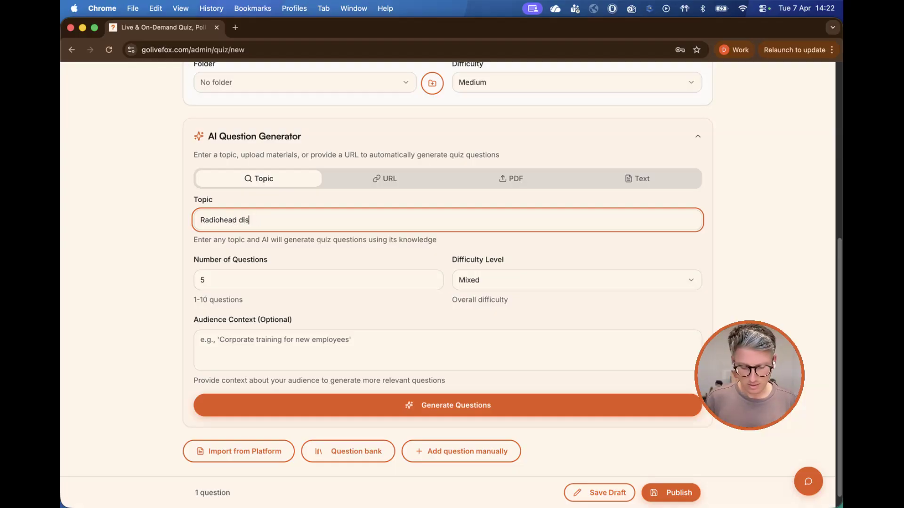
pyautogui.write('cography')
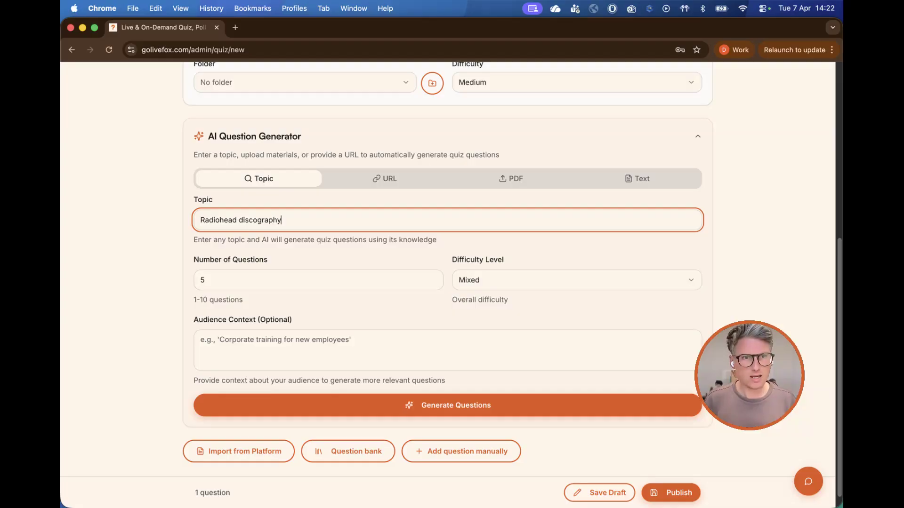
# - Set the number of questions to 6, keep the difficulty level at Mixed, and generate the questions
pyautogui.click(260, 281)
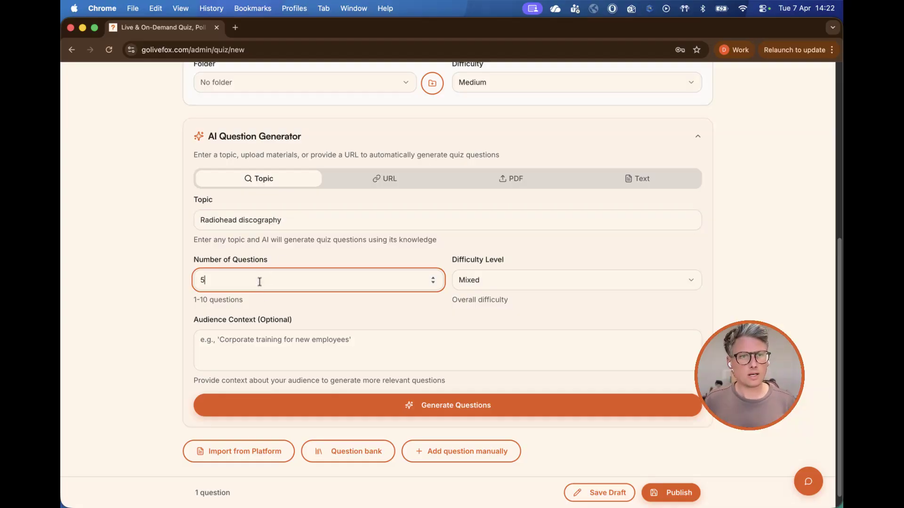
pyautogui.click(433, 277)
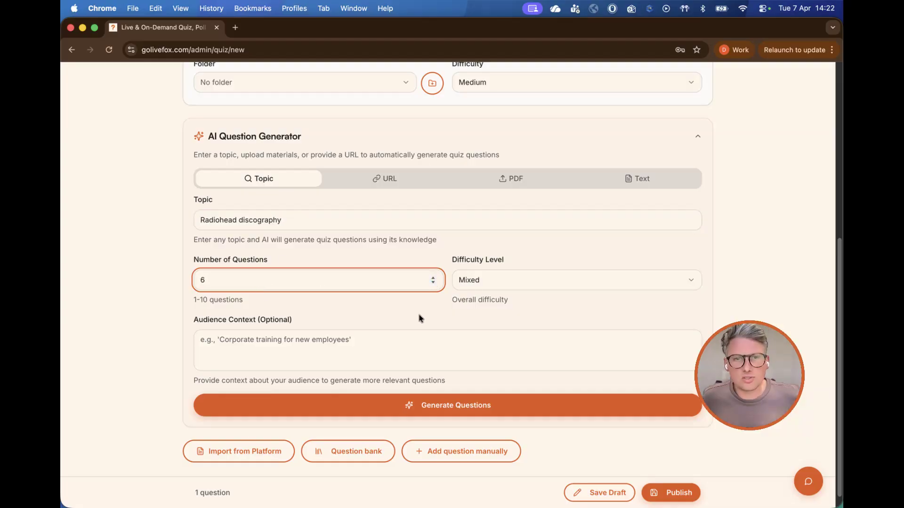
pyautogui.click(519, 281)
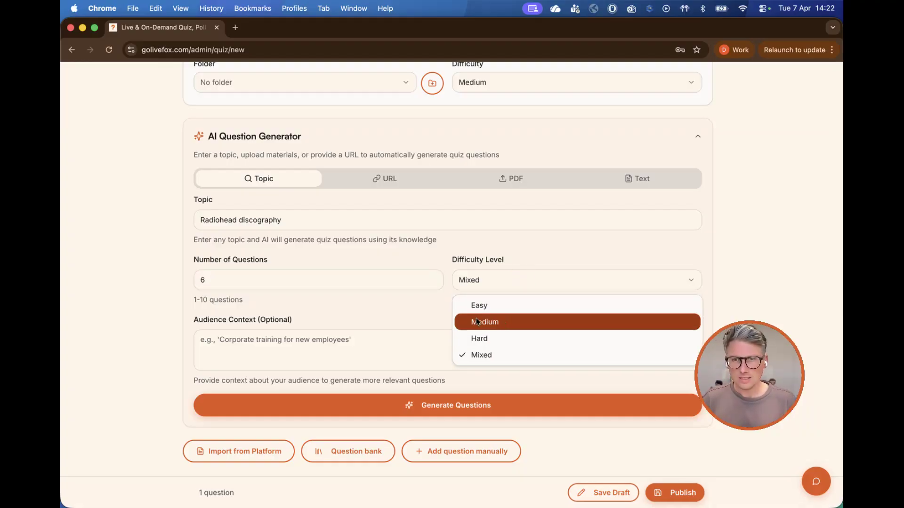
pyautogui.click(391, 306)
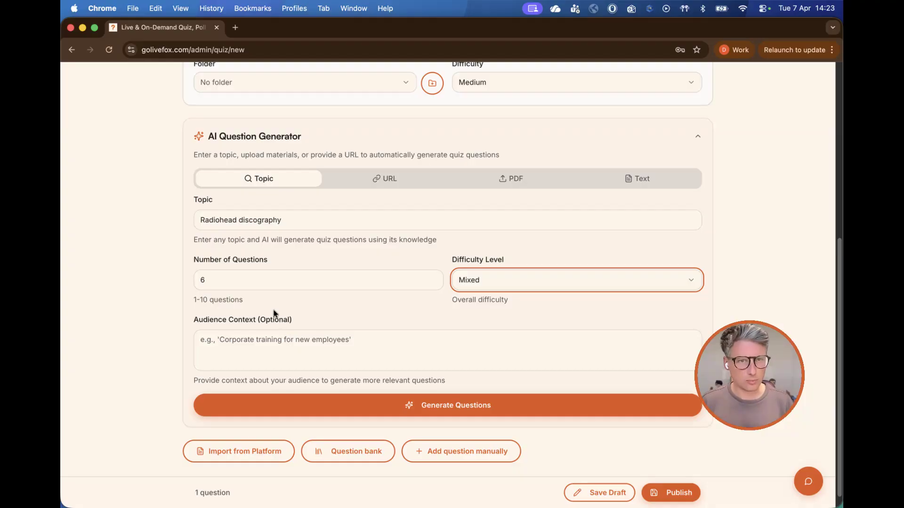
pyautogui.click(407, 414)
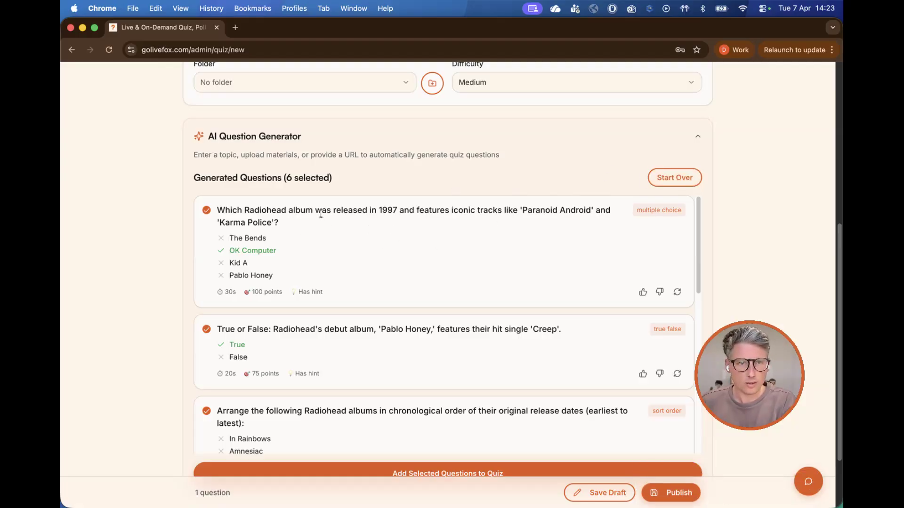
# - Review the generated Radiohead questions, including their question types, answer options, time limits and points
pyautogui.scroll(-1, 375, 306)
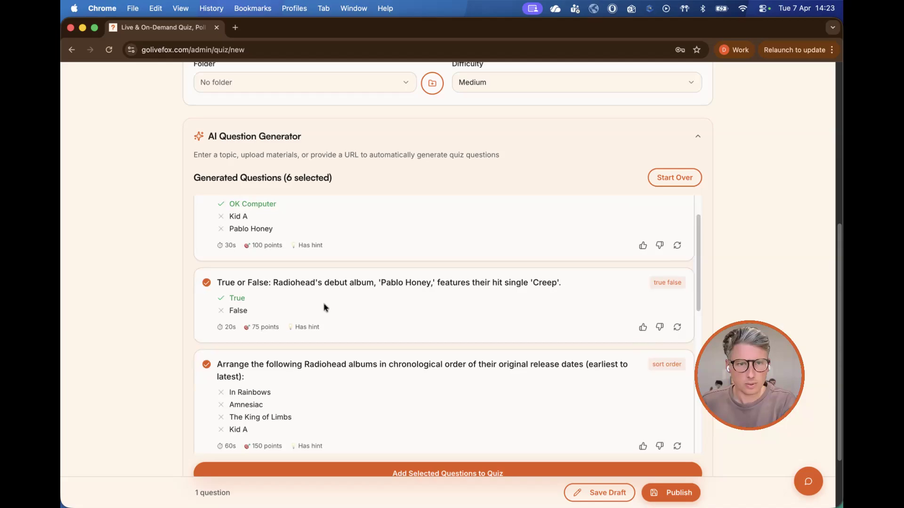
pyautogui.scroll(-2, 323, 306)
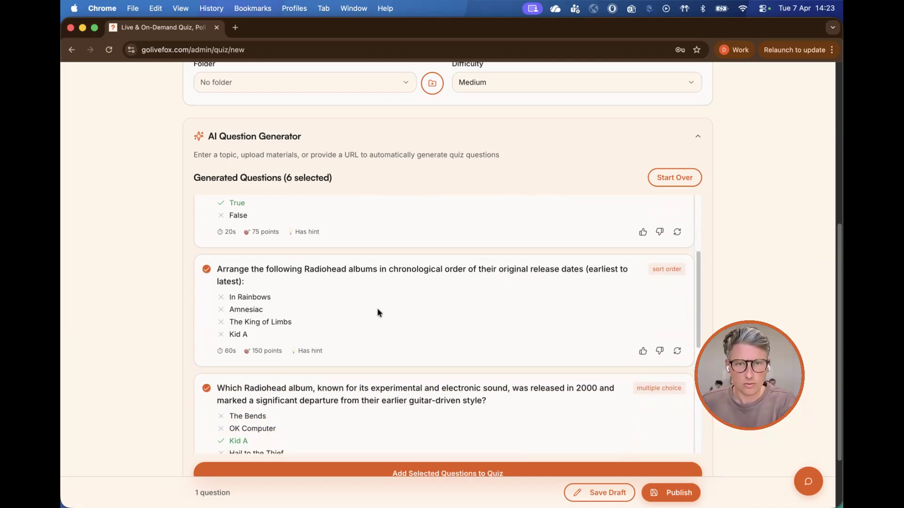
pyautogui.scroll(2, 369, 321)
pyautogui.scroll(2, 369, 320)
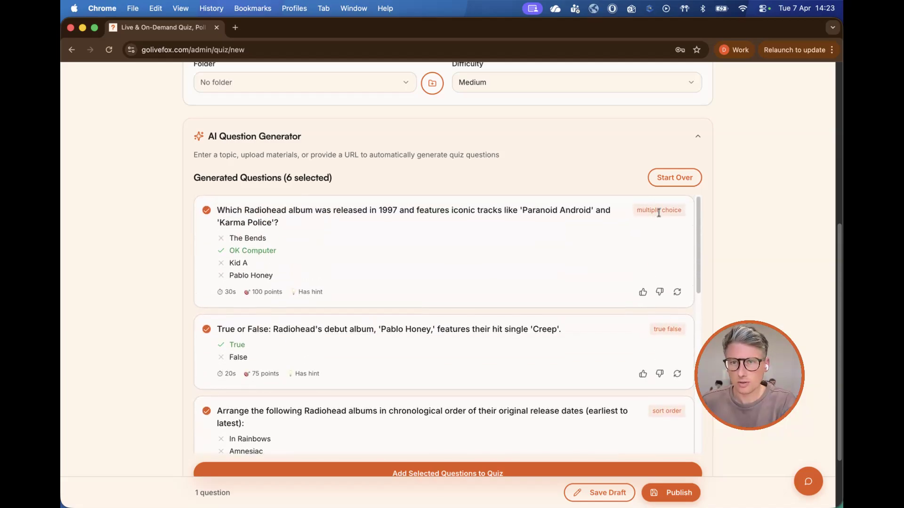
pyautogui.scroll(-2, 593, 315)
pyautogui.scroll(-5, 565, 303)
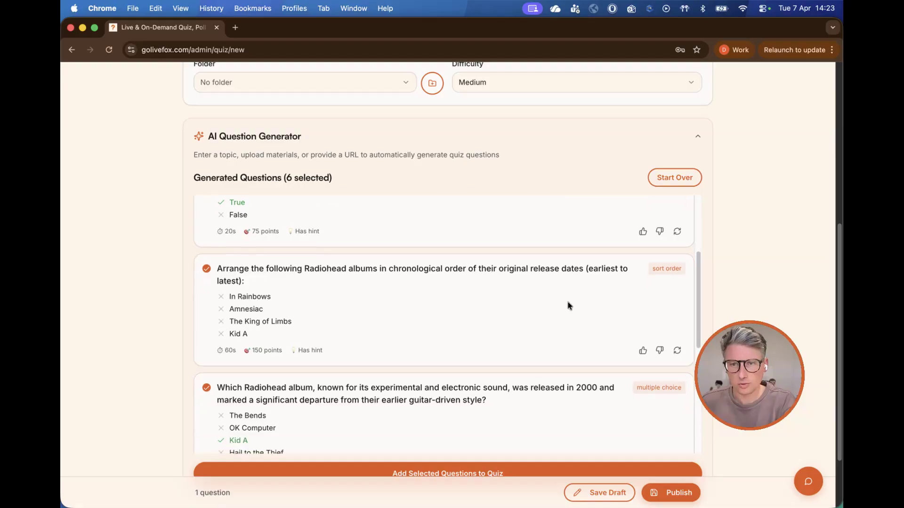
pyautogui.scroll(-1, 425, 288)
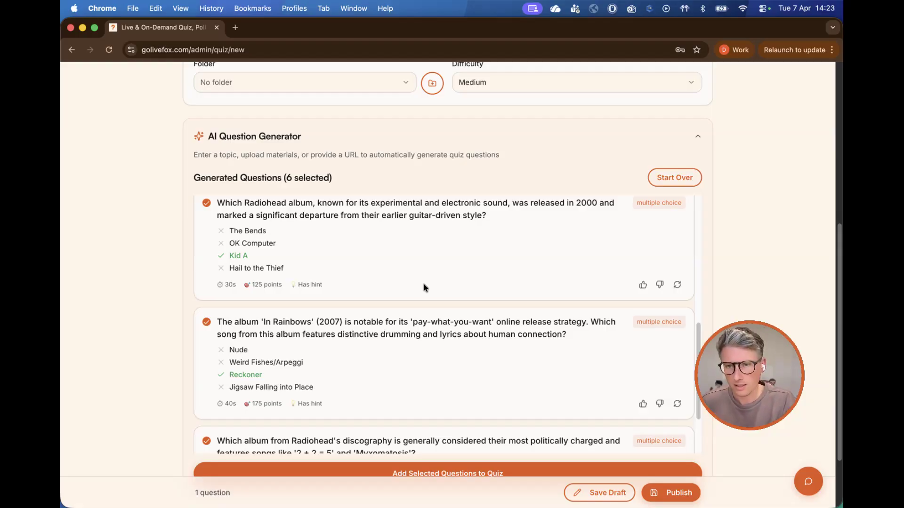
pyautogui.scroll(-5, 423, 288)
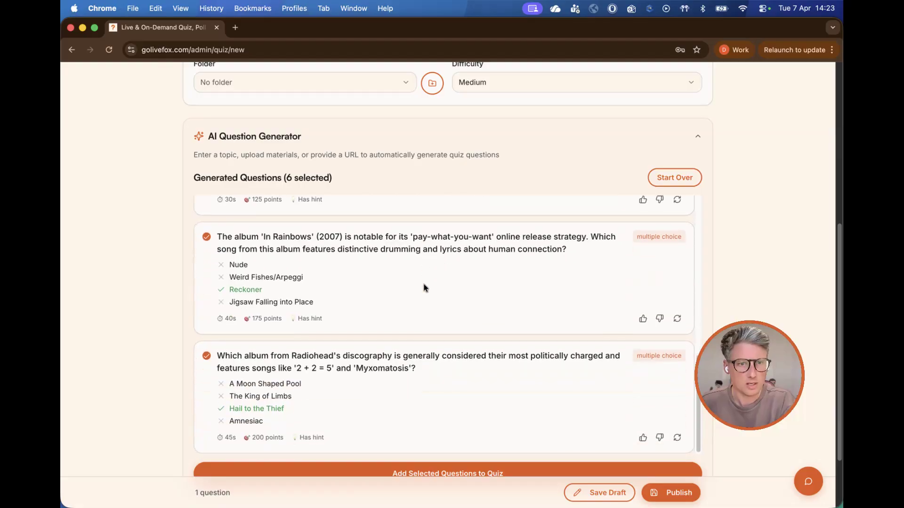
# - Add all the selected generated questions to the quiz and title it "Radiohead album quiz"
pyautogui.scroll(10, 449, 302)
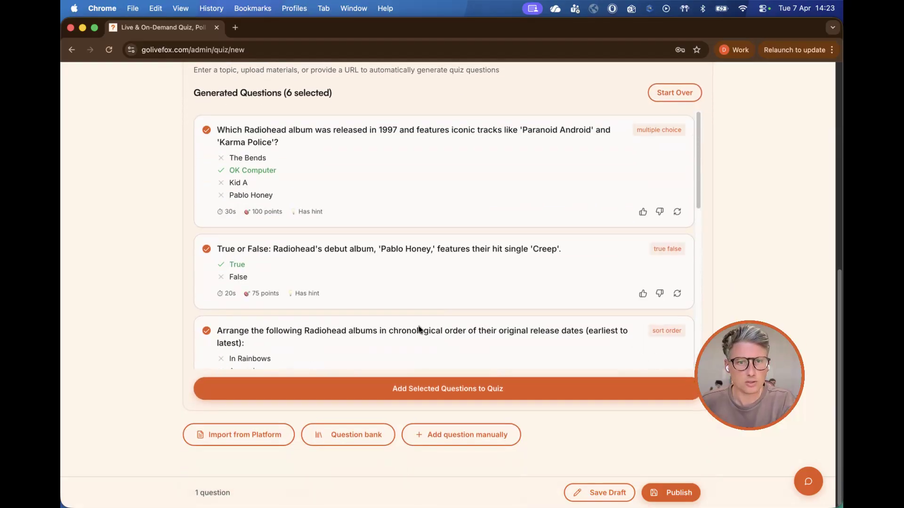
pyautogui.click(424, 394)
pyautogui.scroll(10, 470, 317)
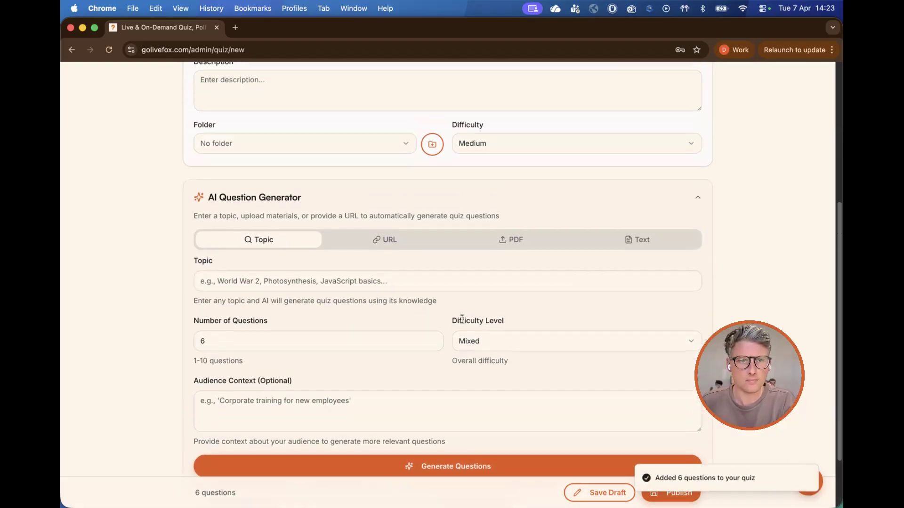
pyautogui.click(263, 272)
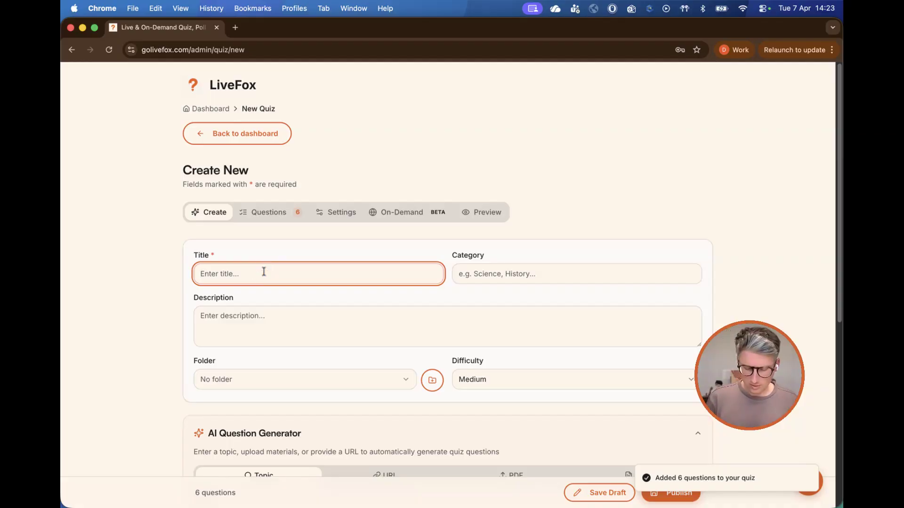
pyautogui.write('Radiohead')
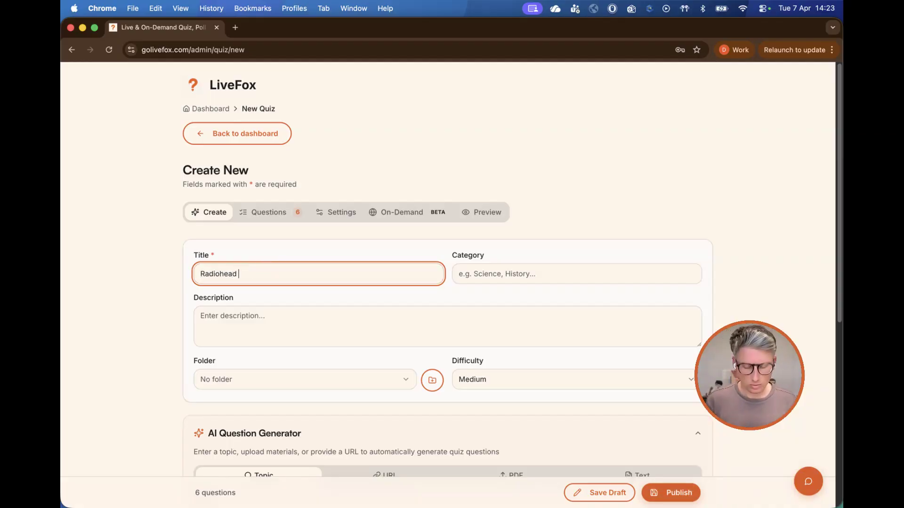
pyautogui.write(' album quiz')
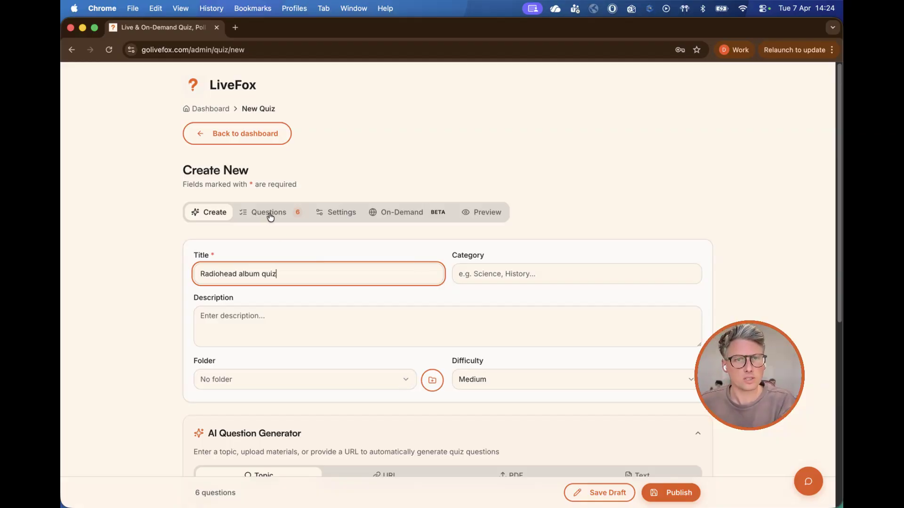
# - Turn off live Q&A in the quiz's default settings
pyautogui.click(342, 214)
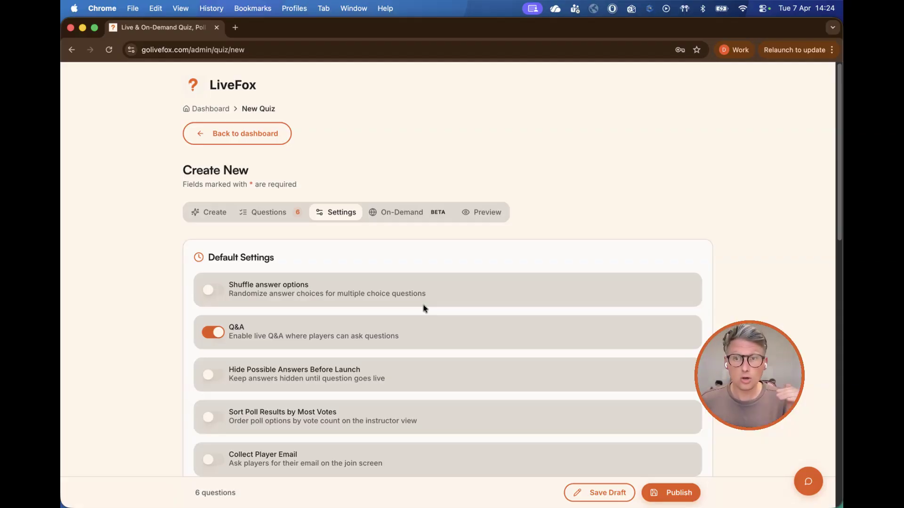
pyautogui.scroll(-2, 395, 315)
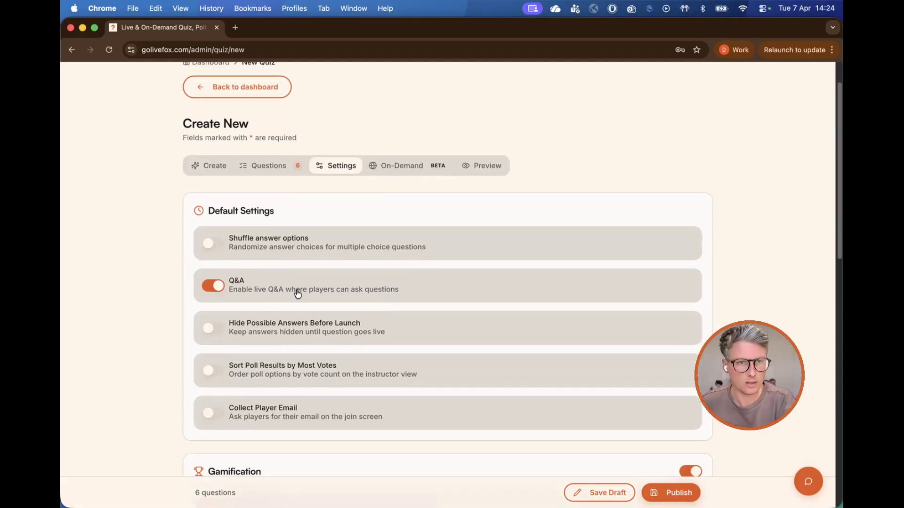
pyautogui.click(213, 286)
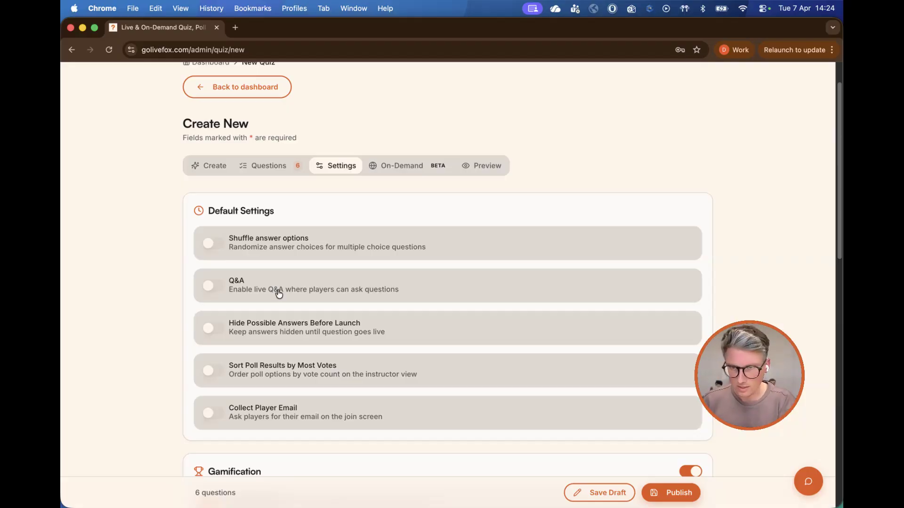
# - Review the remaining quiz settings for gamification, player notifications, session feedback and the session end screen
pyautogui.scroll(-2, 276, 292)
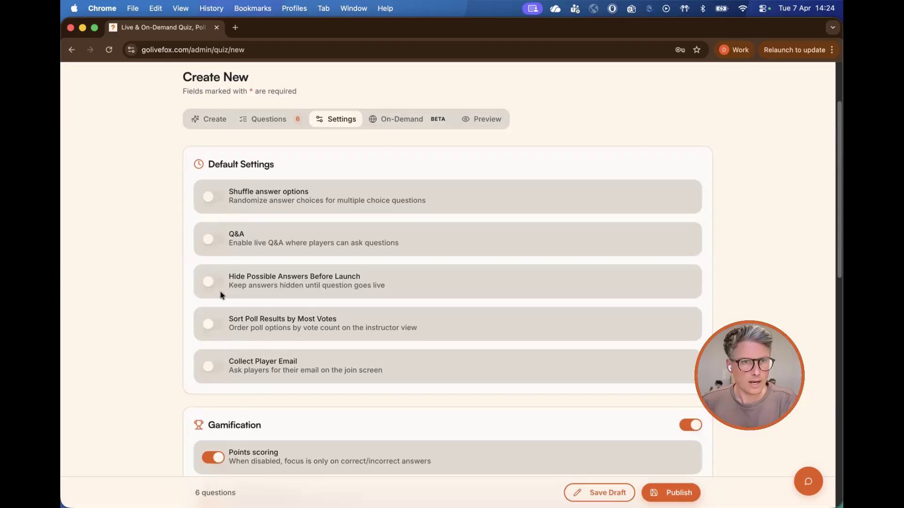
pyautogui.scroll(-3, 235, 311)
pyautogui.scroll(-5, 266, 336)
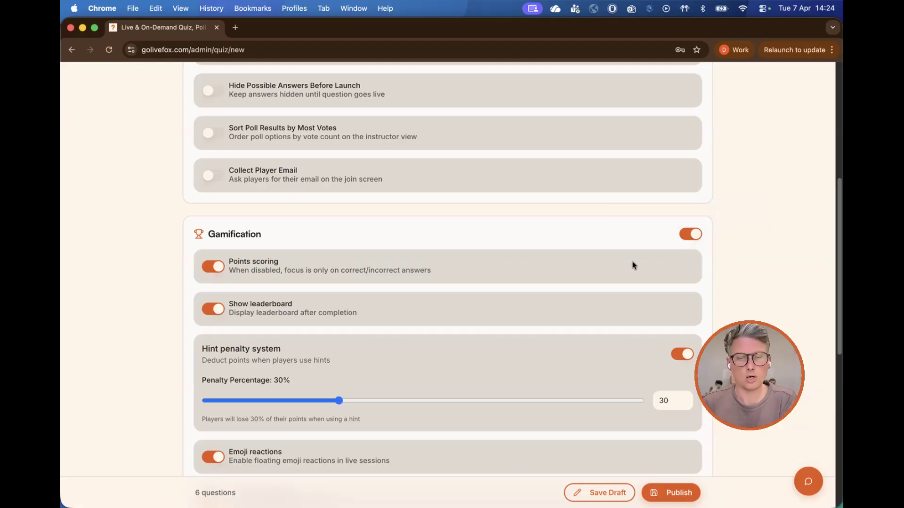
pyautogui.scroll(-4, 626, 266)
pyautogui.scroll(-12, 565, 248)
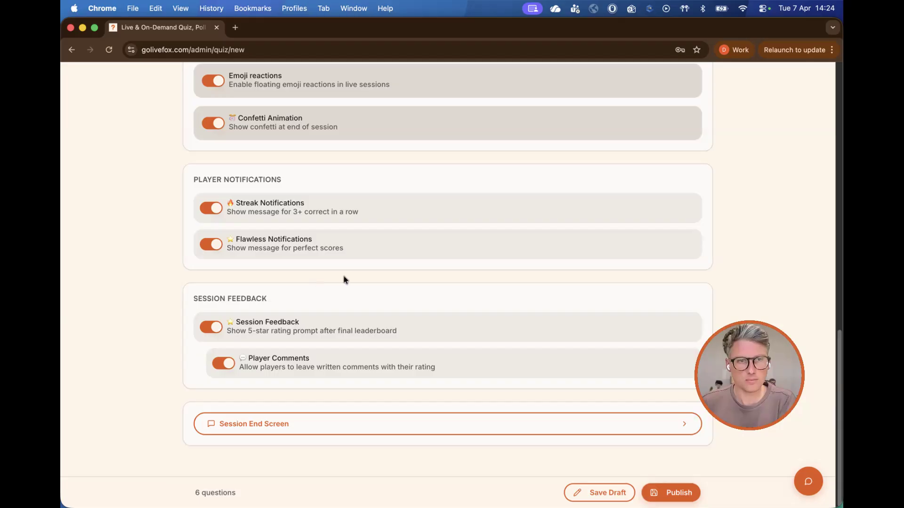
pyautogui.scroll(20, 362, 329)
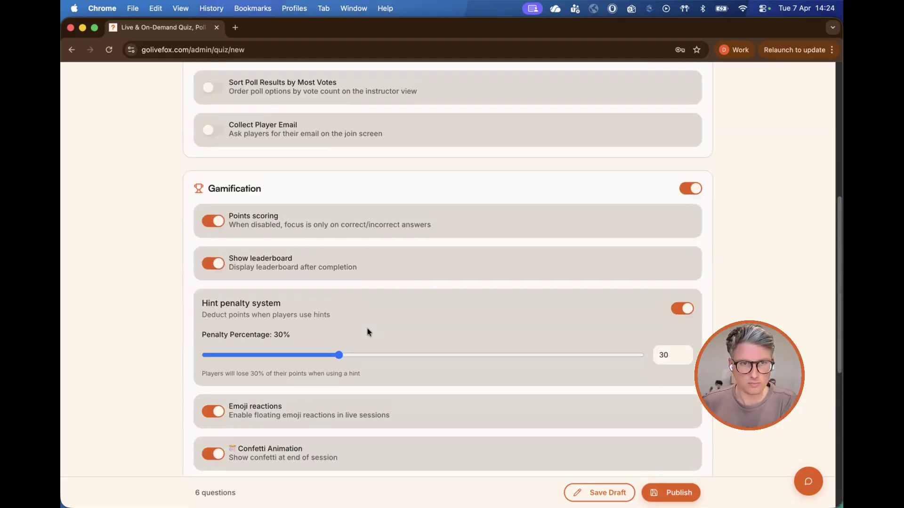
pyautogui.moveTo(346, 426)
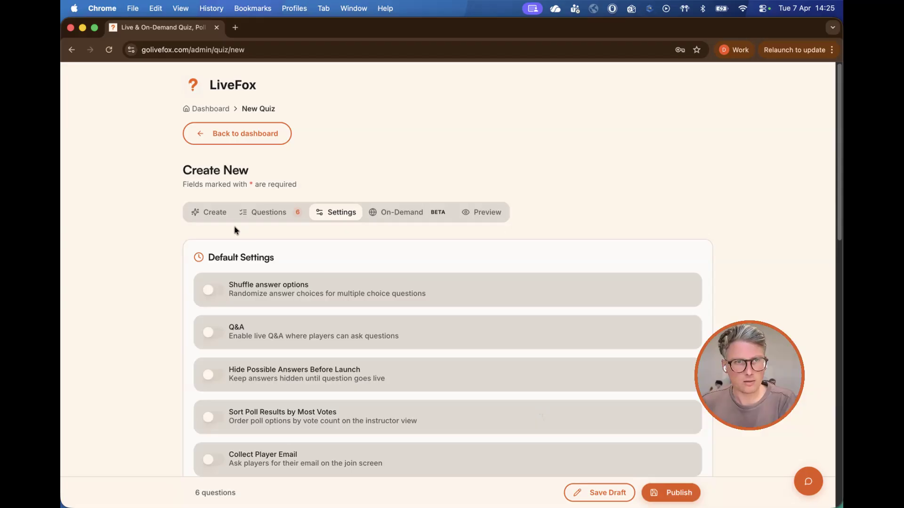
# - Return to the quiz's title and description details and publish the Radiohead album quiz
pyautogui.click(215, 213)
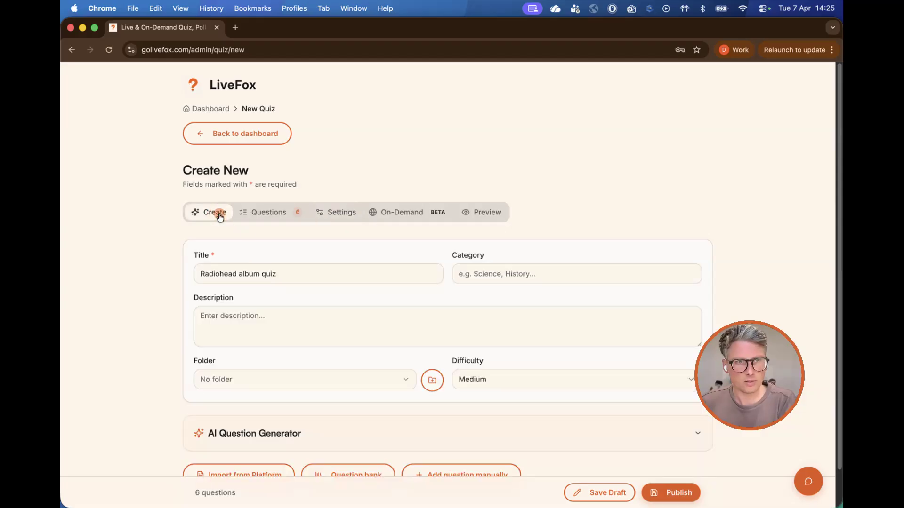
pyautogui.click(674, 492)
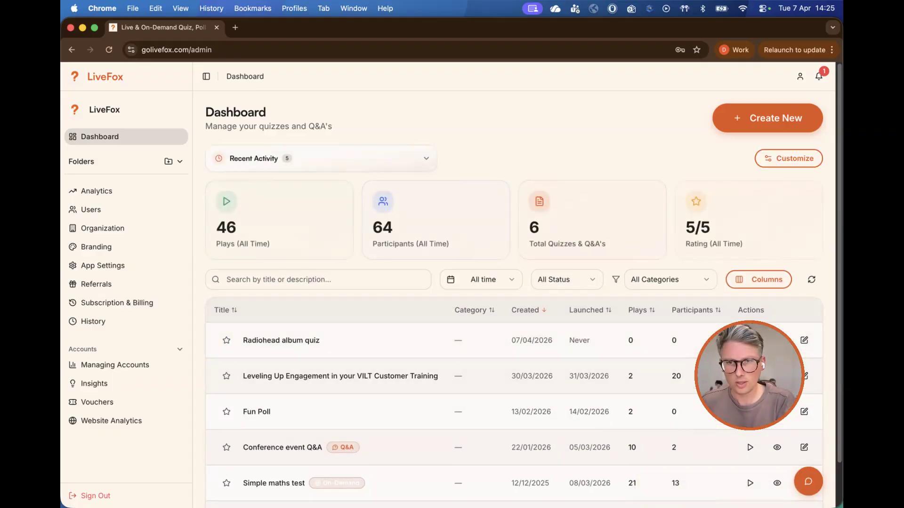
pyautogui.moveTo(749, 376); pyautogui.dragTo(160, 401)
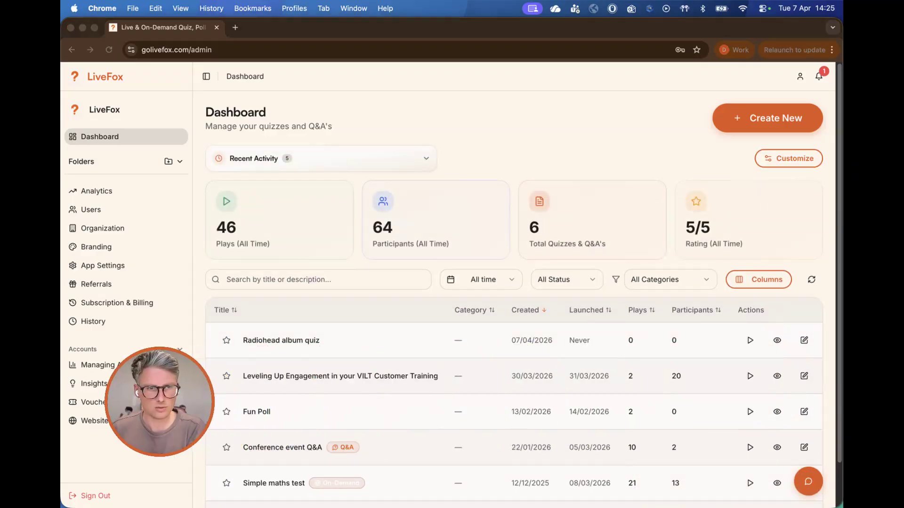
# - Set up a live, instructor-led session of the Radiohead album quiz, keeping the quiz version at Current (live quiz)
pyautogui.click(749, 340)
pyautogui.click(748, 341)
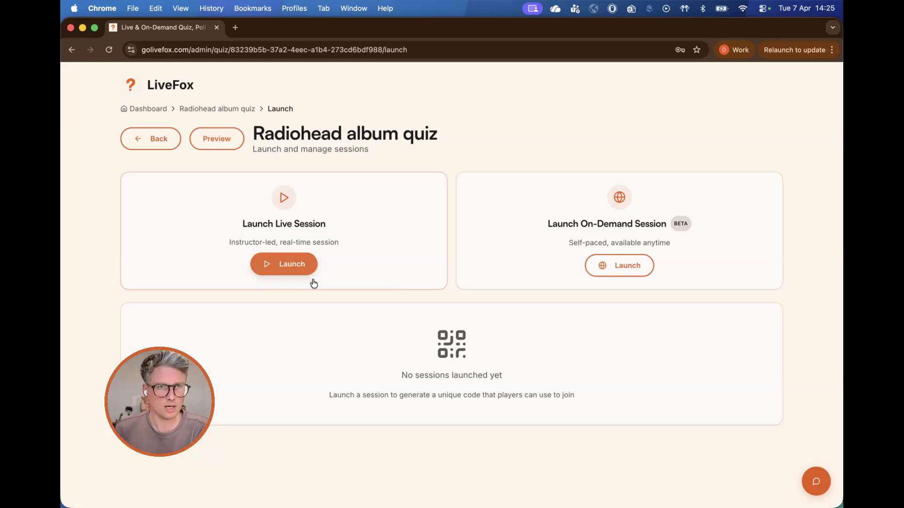
pyautogui.click(293, 271)
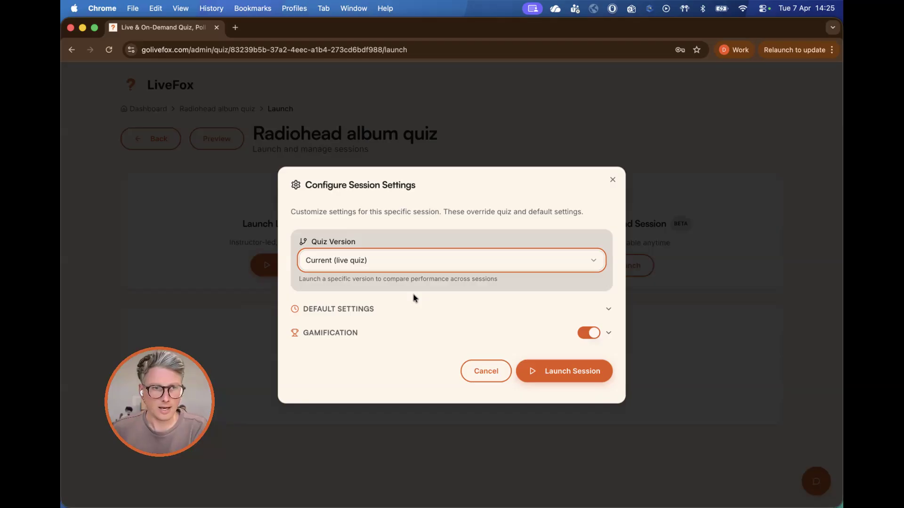
pyautogui.click(399, 265)
pyautogui.click(439, 241)
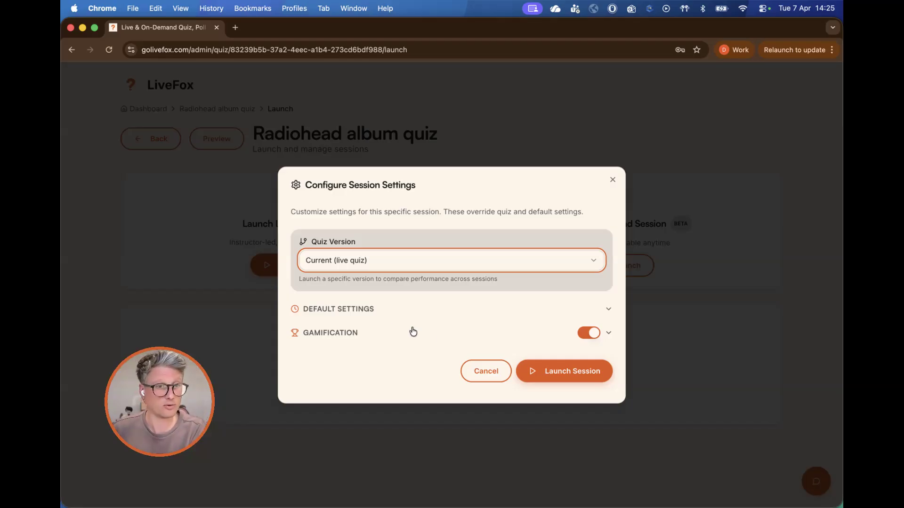
# - Review the session's gamification options, including scoring, leaderboard, hint penalty, emoji reactions, confetti and player notifications, keeping gamification enabled
pyautogui.click(588, 337)
pyautogui.click(588, 337)
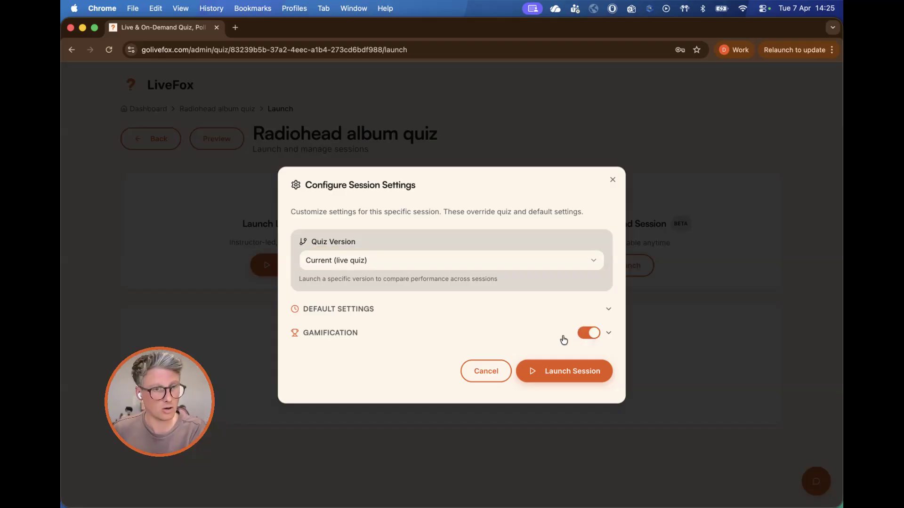
pyautogui.click(608, 334)
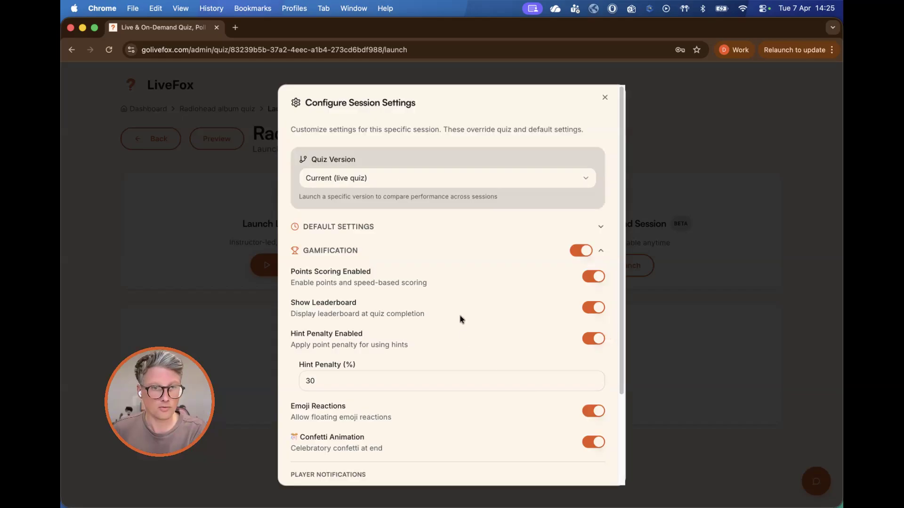
pyautogui.scroll(-5, 406, 357)
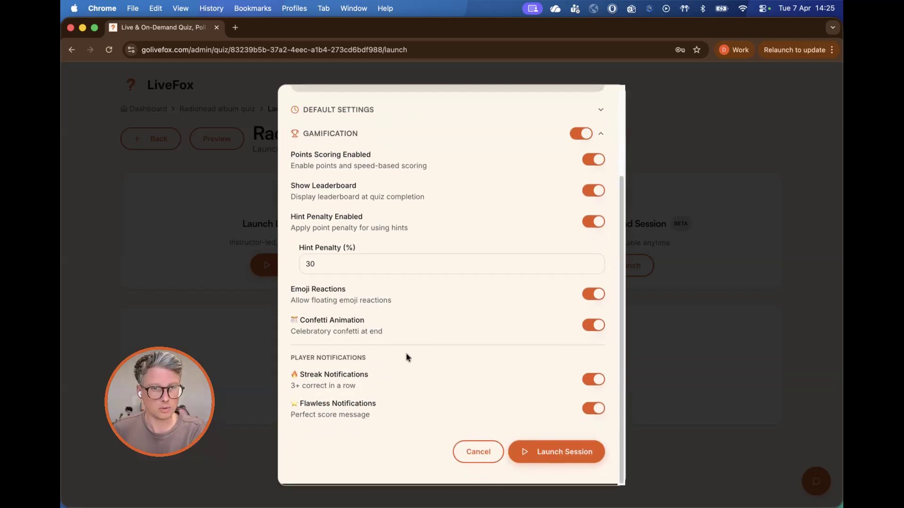
pyautogui.scroll(5, 408, 348)
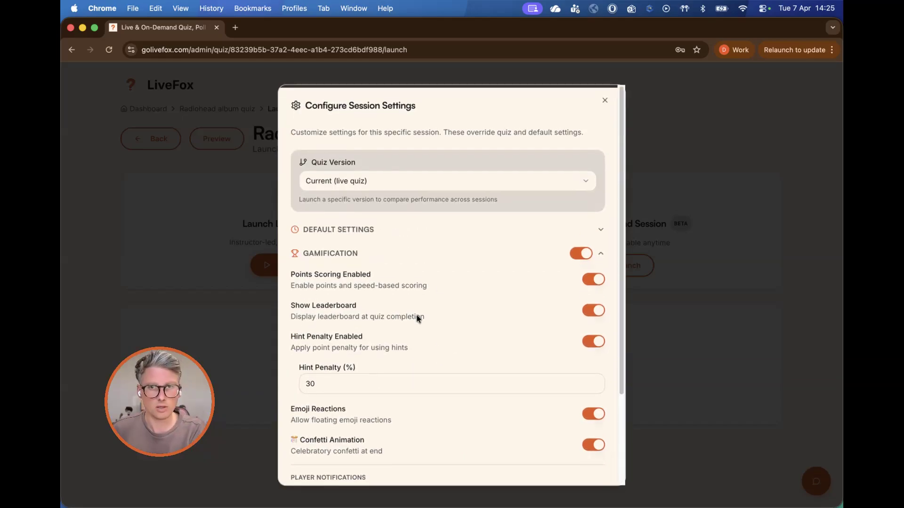
pyautogui.click(601, 251)
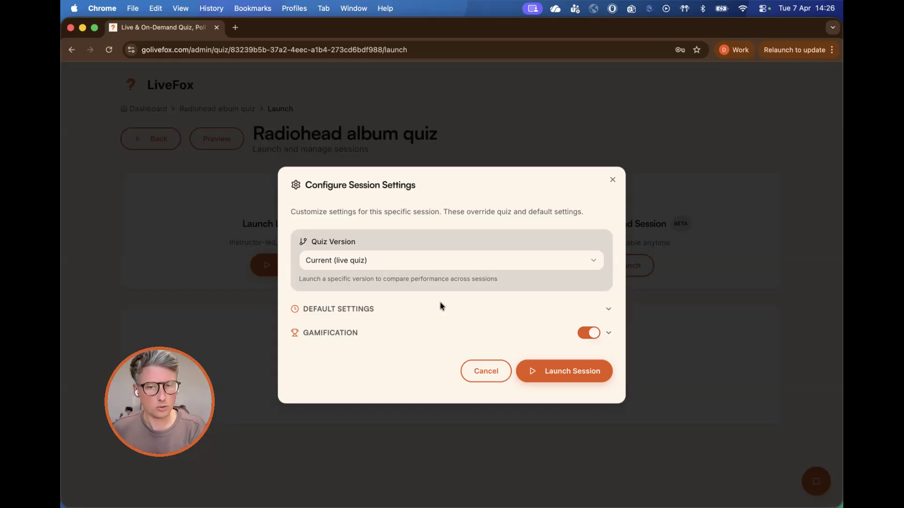
# - Launch the live session and bring its active session card with the QR code and controls into view
pyautogui.click(577, 372)
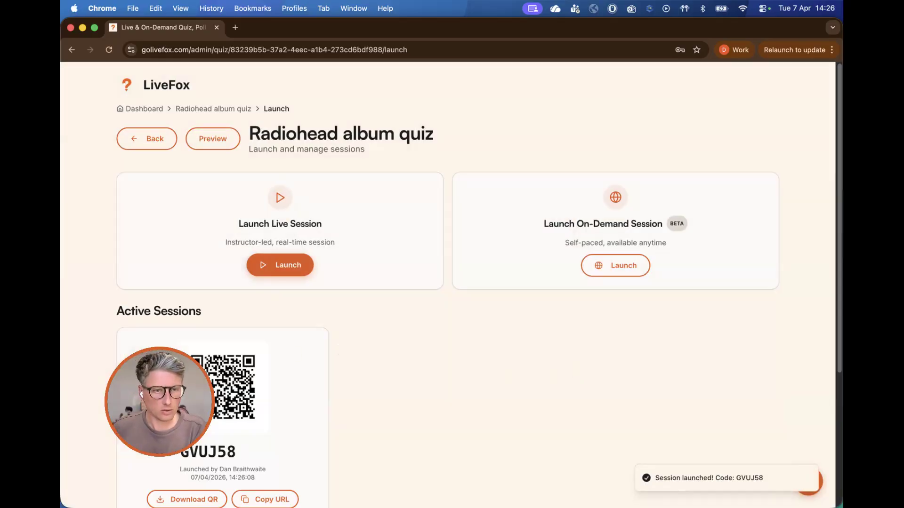
pyautogui.scroll(-5, 250, 339)
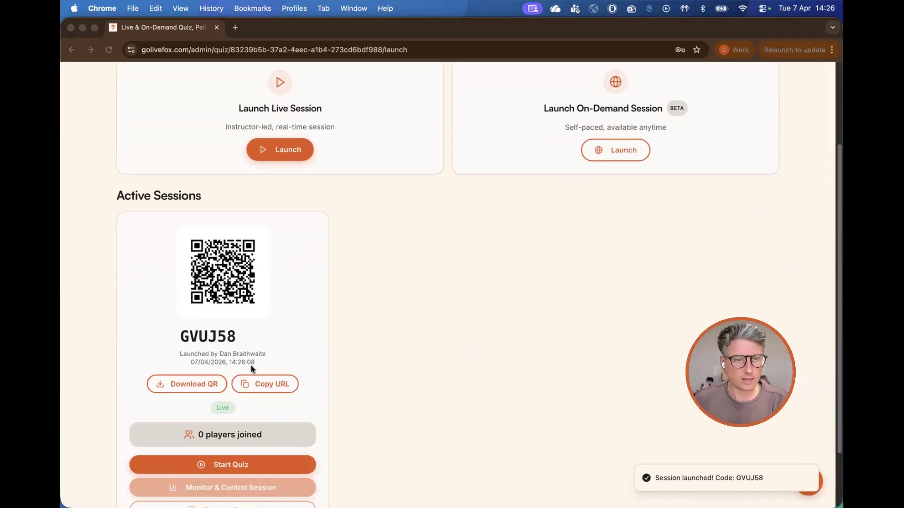
pyautogui.scroll(-1, 247, 295)
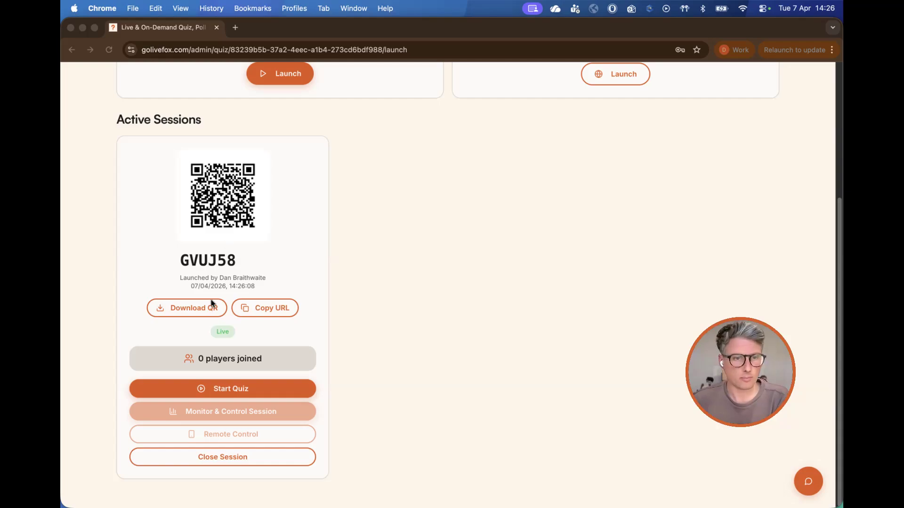
# - Start the quiz in the active session and open its monitoring and control view
pyautogui.click(230, 392)
pyautogui.click(229, 392)
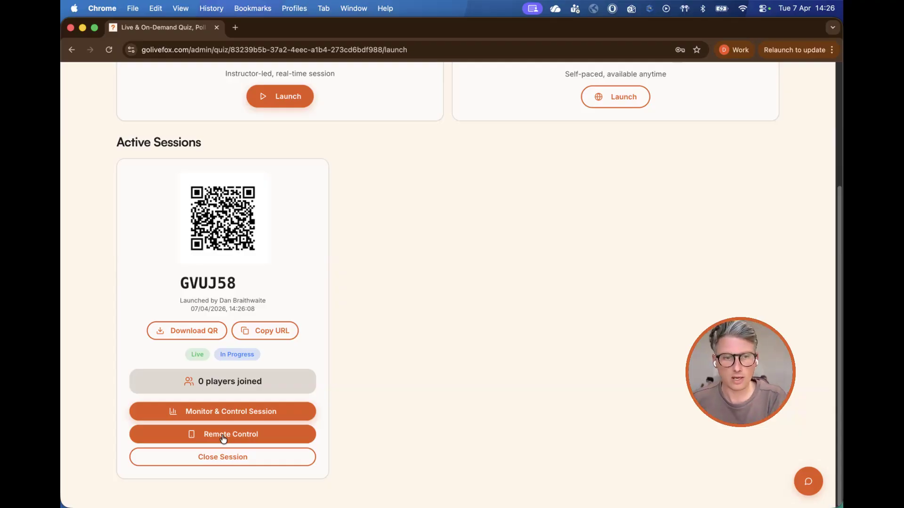
pyautogui.click(228, 412)
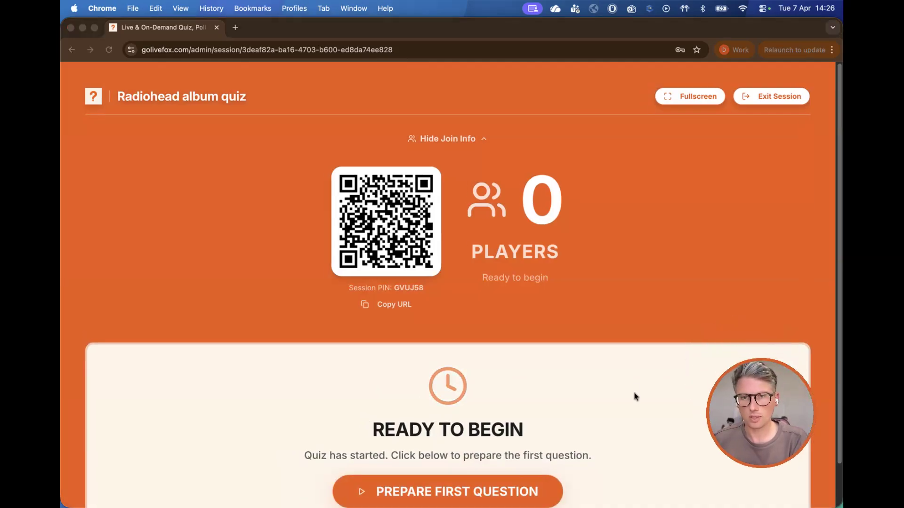
pyautogui.click(634, 394)
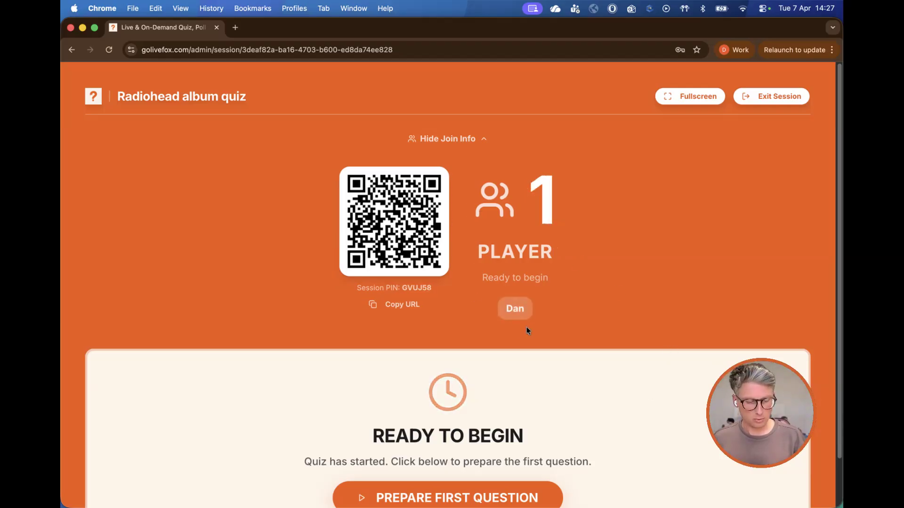
# - Once a player has joined, hide the join information and prepare the first question
pyautogui.moveTo(523, 306)
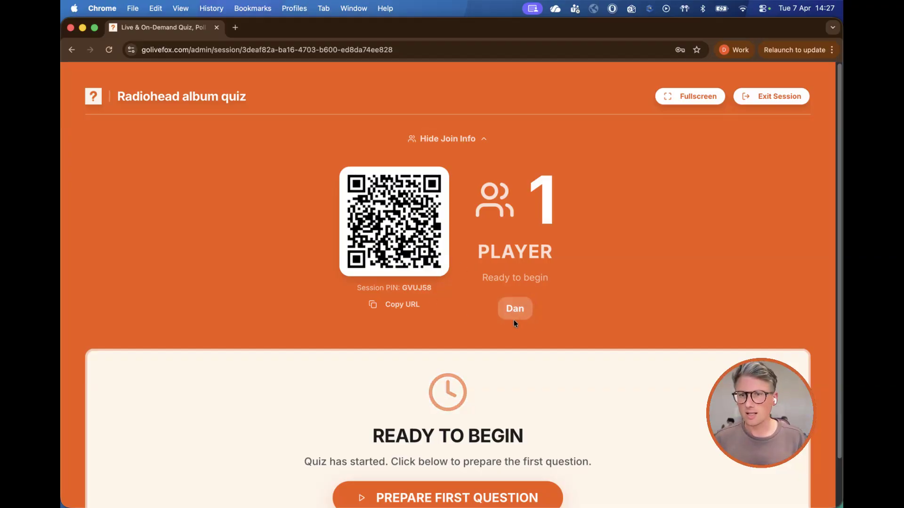
pyautogui.click(445, 139)
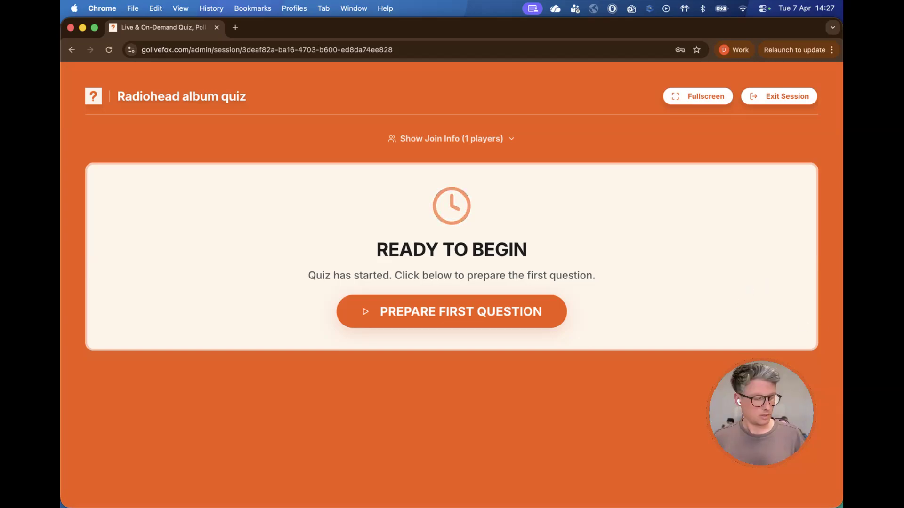
pyautogui.click(436, 314)
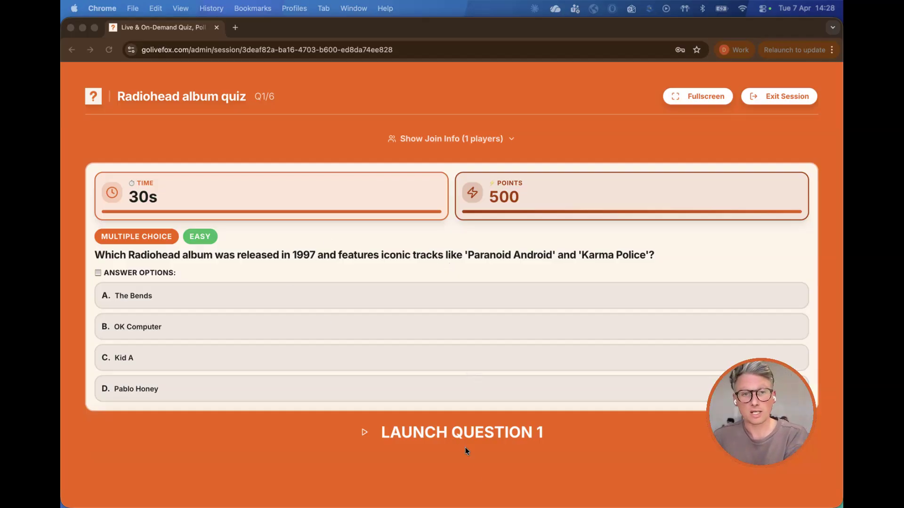
pyautogui.click(467, 472)
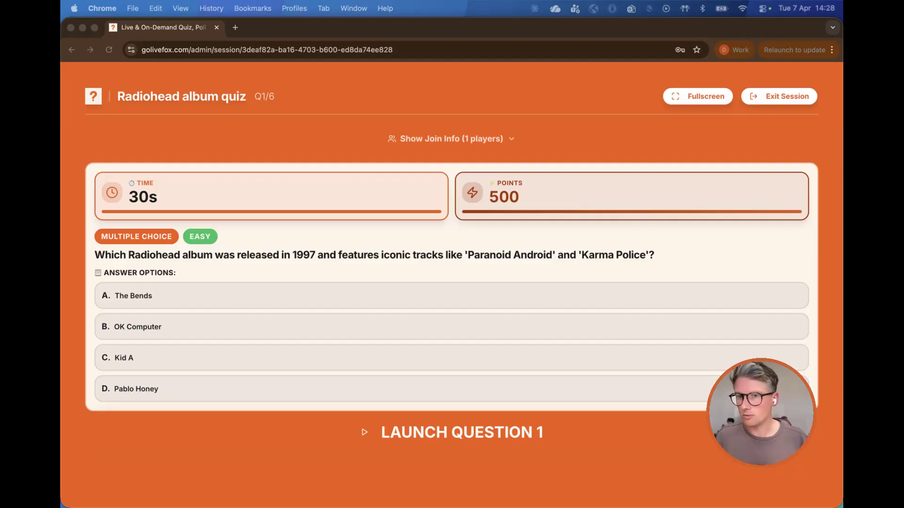
pyautogui.click(680, 421)
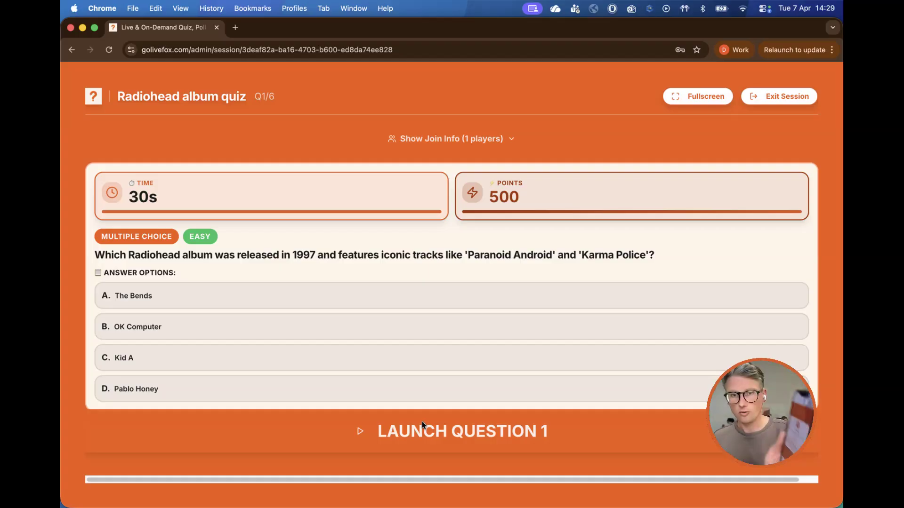
# - Launch question 1 about the 1997 album and reveal its correct answer once the player has responded
pyautogui.click(425, 435)
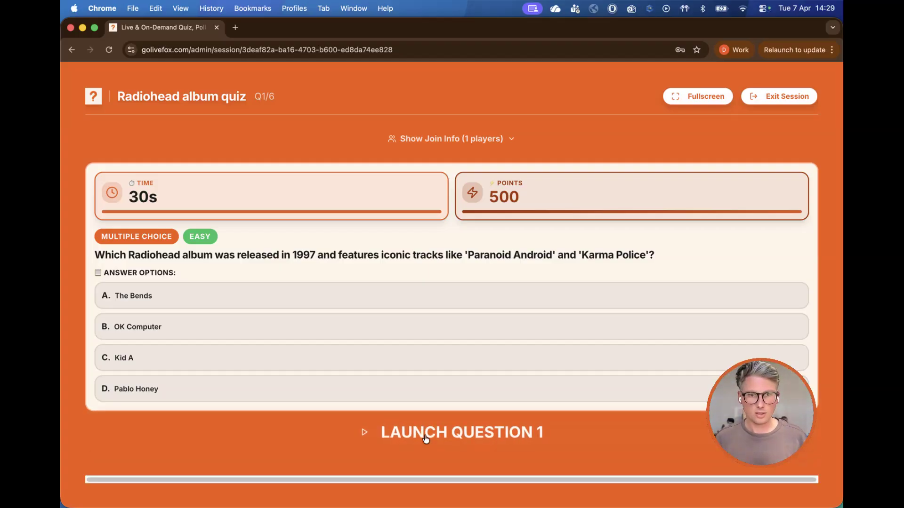
pyautogui.scroll(-2, 510, 367)
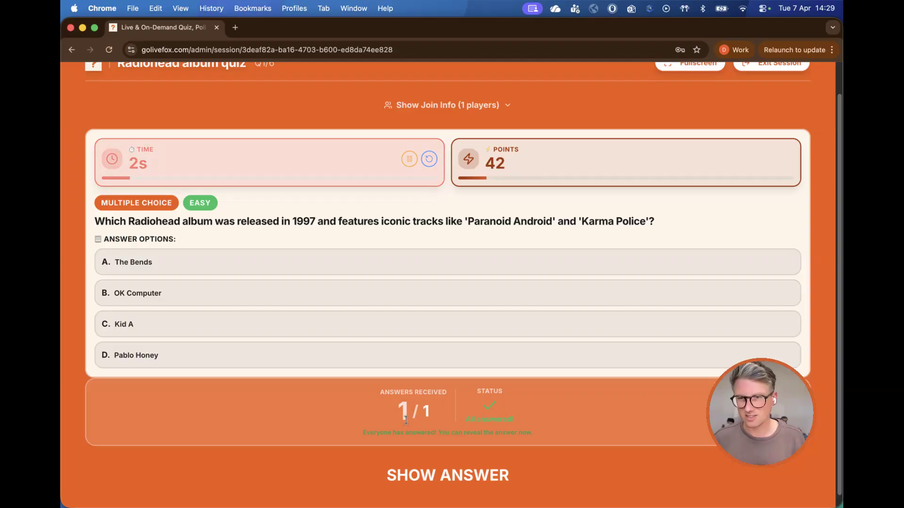
pyautogui.click(461, 476)
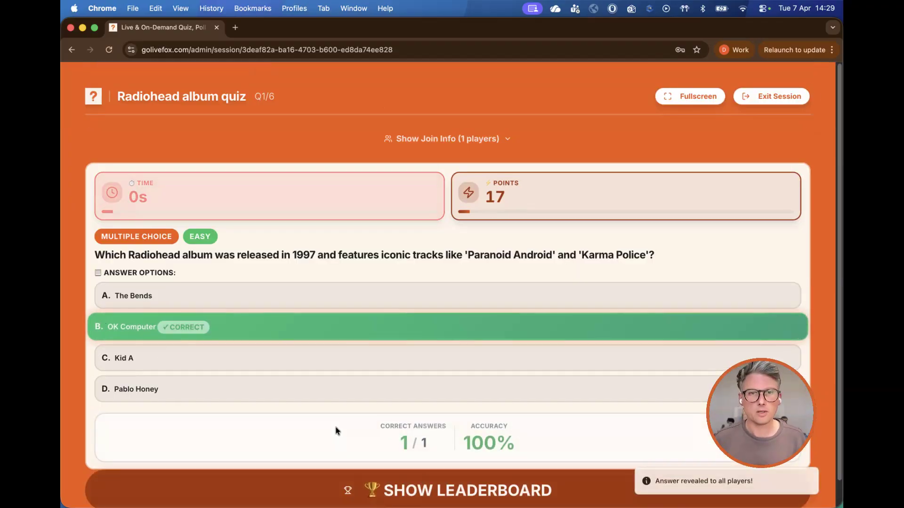
# - Show the live leaderboard for question 1 and move on to question 2
pyautogui.scroll(-2, 435, 357)
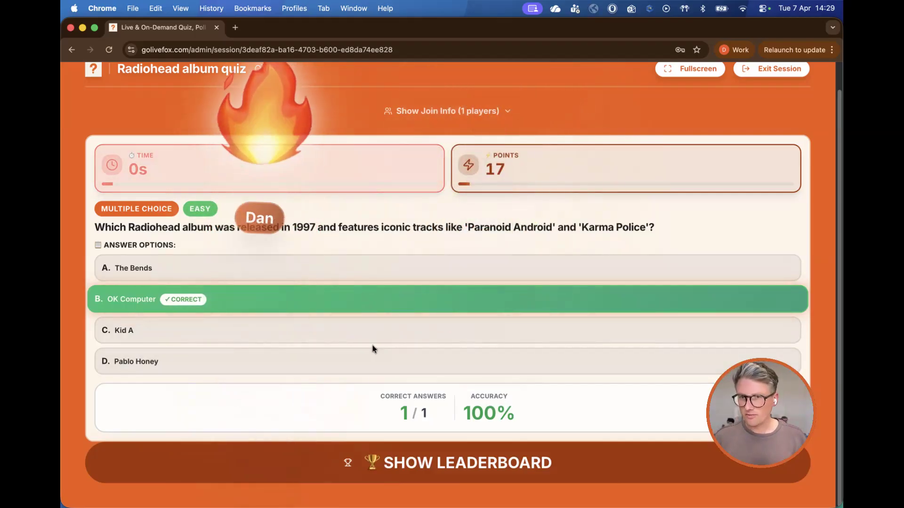
pyautogui.click(439, 456)
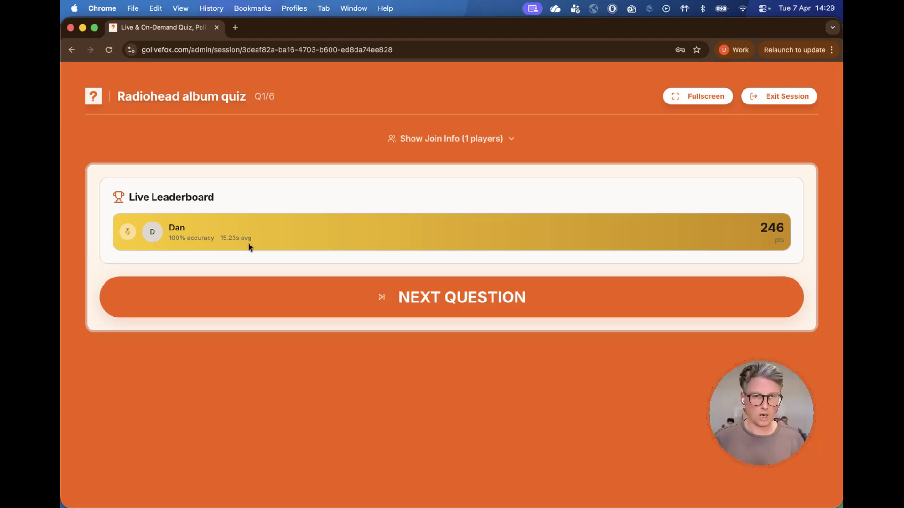
pyautogui.click(468, 298)
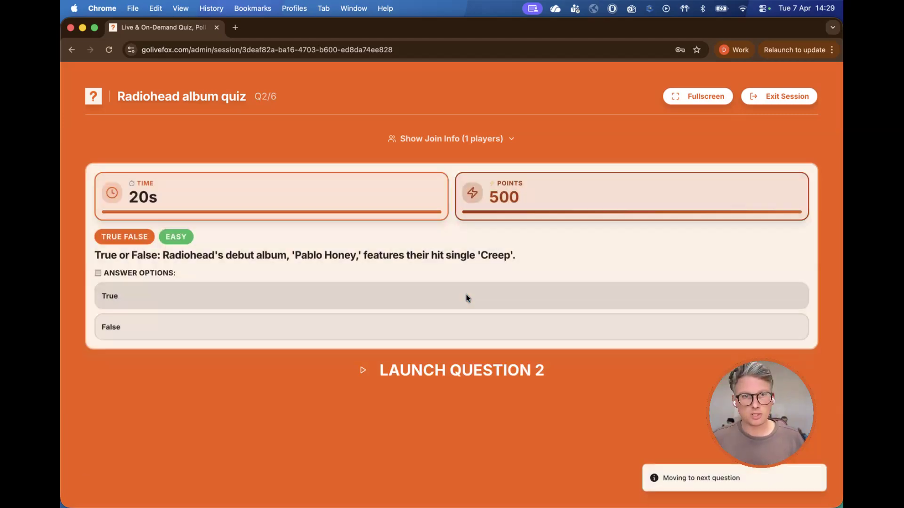
# - Run the true-or-false question 2 through its answer reveal and leaderboard, and advance to question 3
pyautogui.click(455, 373)
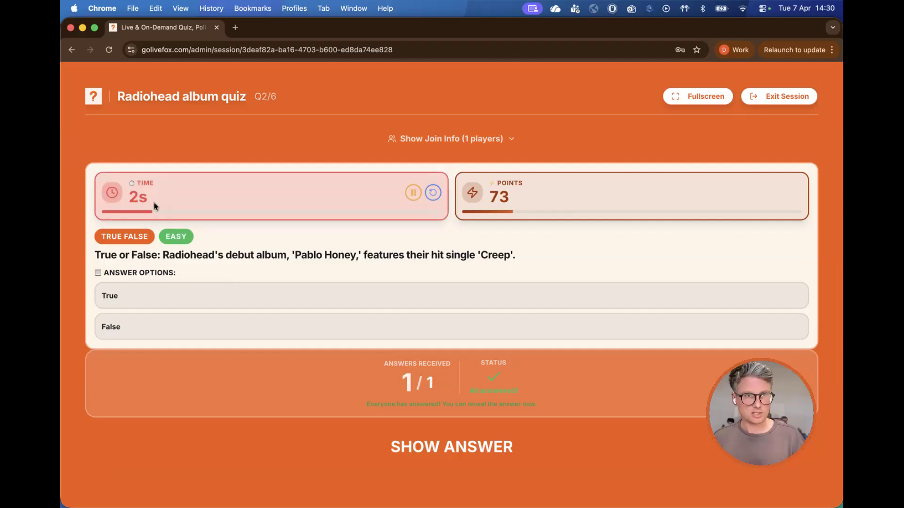
pyautogui.click(405, 452)
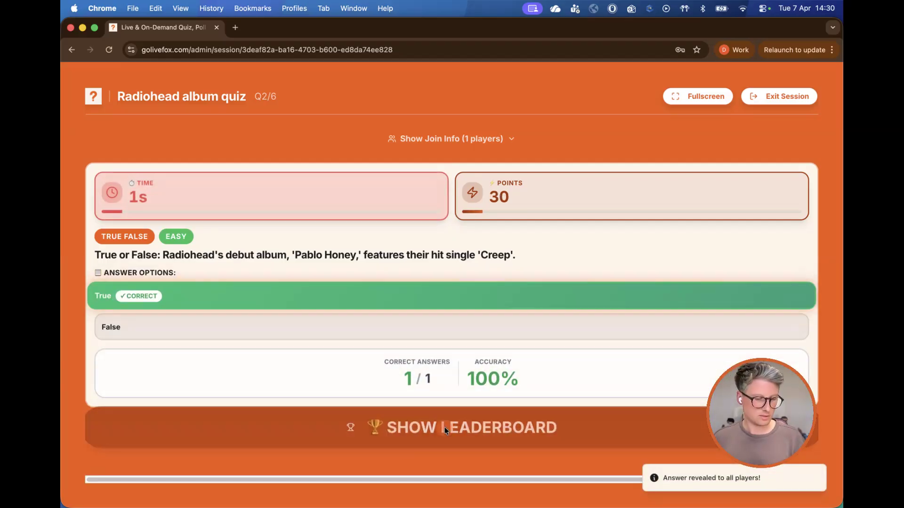
pyautogui.click(443, 428)
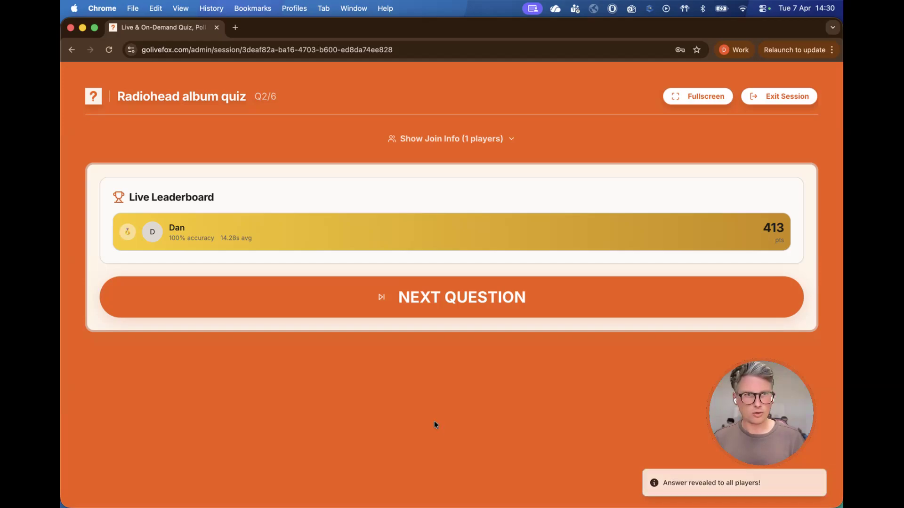
pyautogui.click(444, 298)
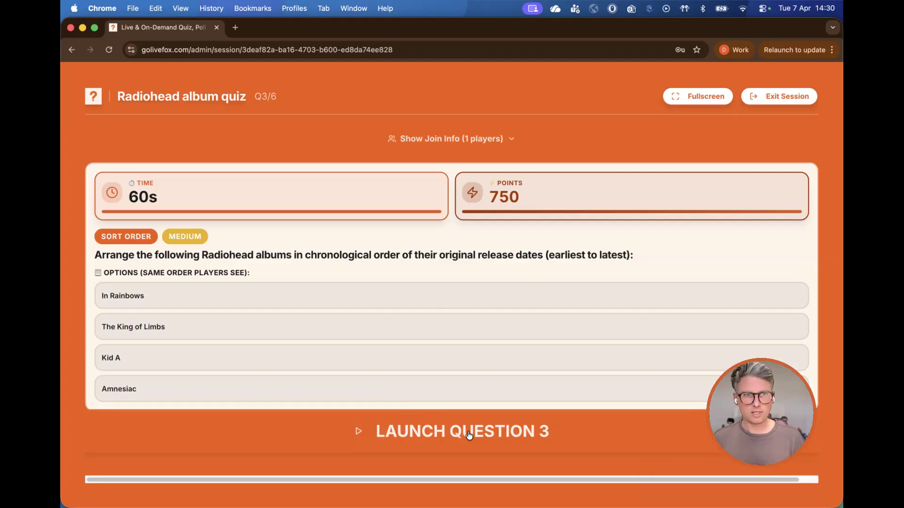
# - Launch question 3 on chronological album order and reveal the correct order after the player answers
pyautogui.click(485, 430)
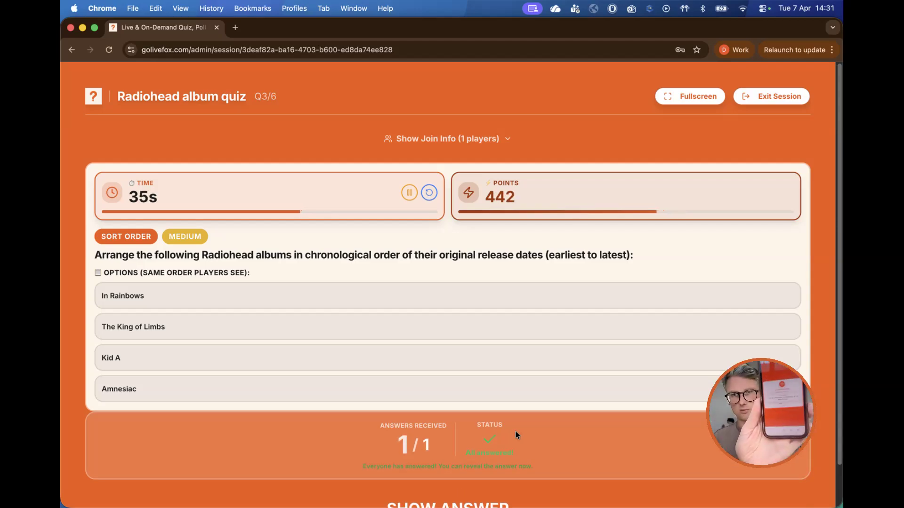
pyautogui.scroll(-2, 479, 475)
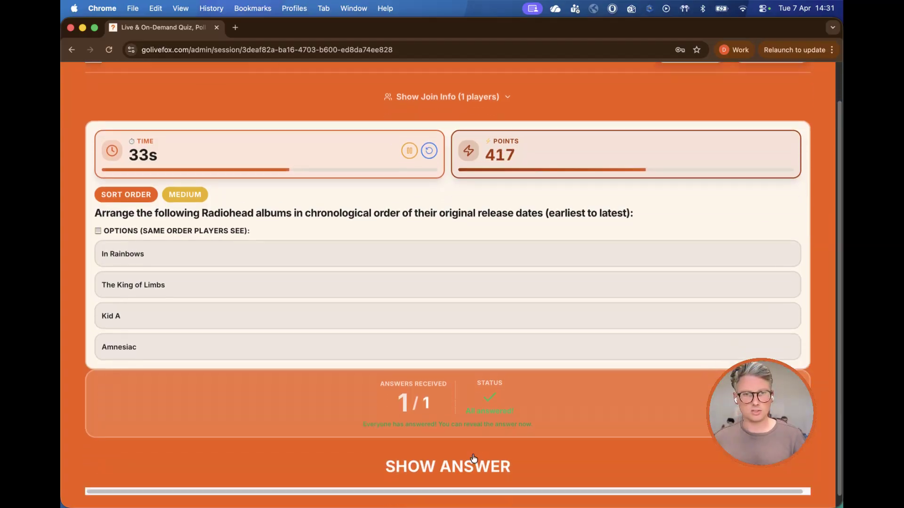
pyautogui.click(461, 469)
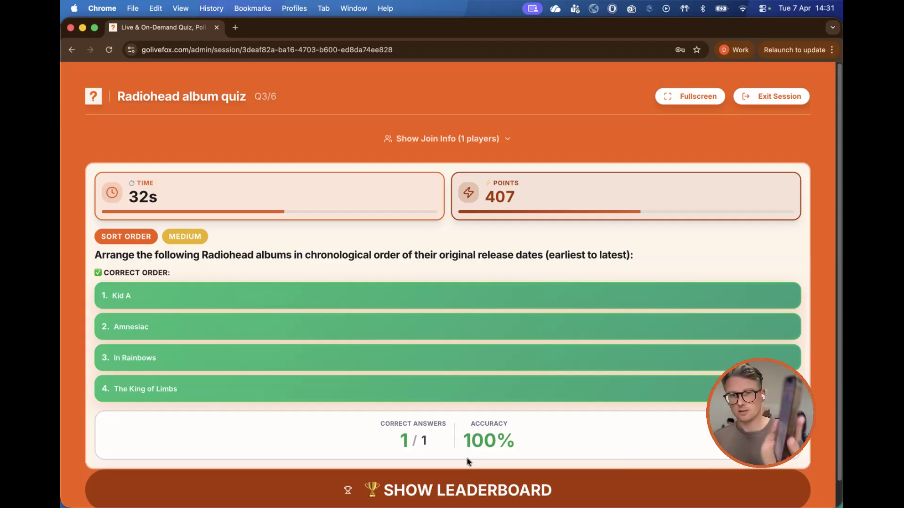
# - Show the live leaderboard for question 3 and move on to question 4
pyautogui.click(465, 485)
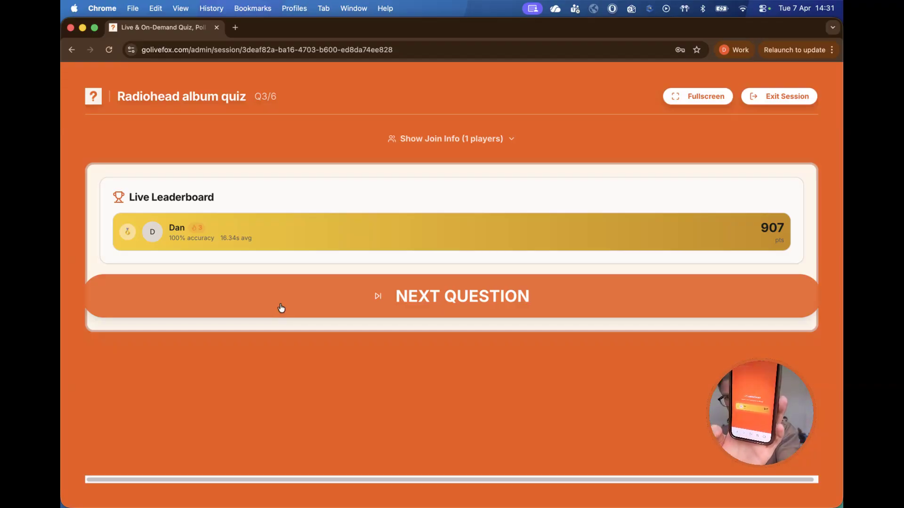
pyautogui.click(298, 300)
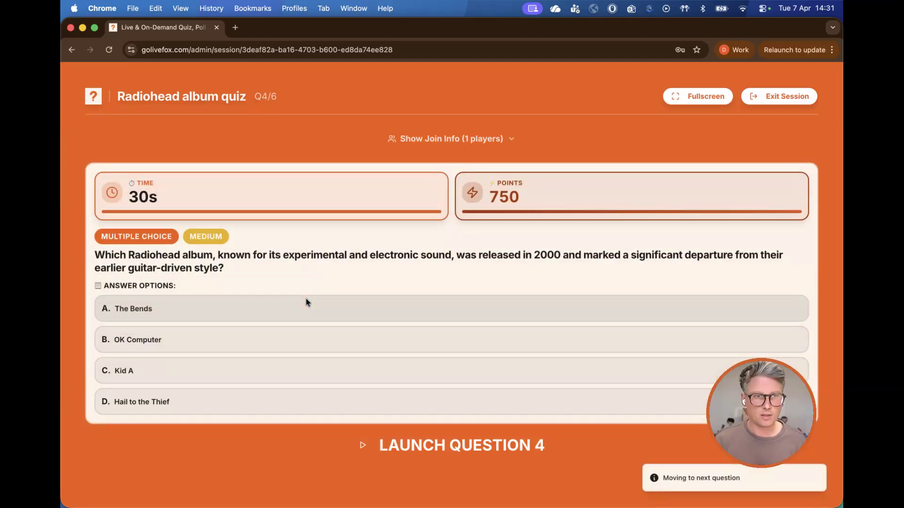
# - Run question 4 about the 2000 album through its answer reveal and leaderboard, and advance to question 5
pyautogui.click(450, 445)
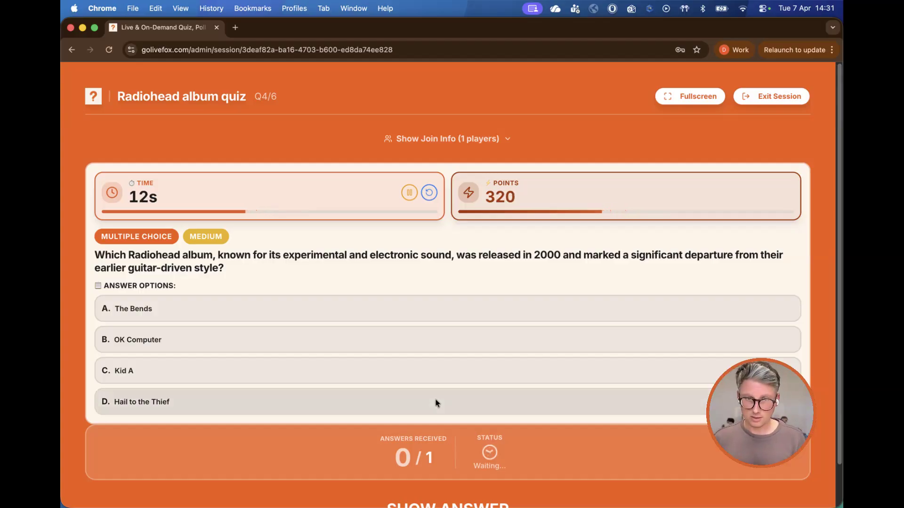
pyautogui.scroll(-2, 436, 402)
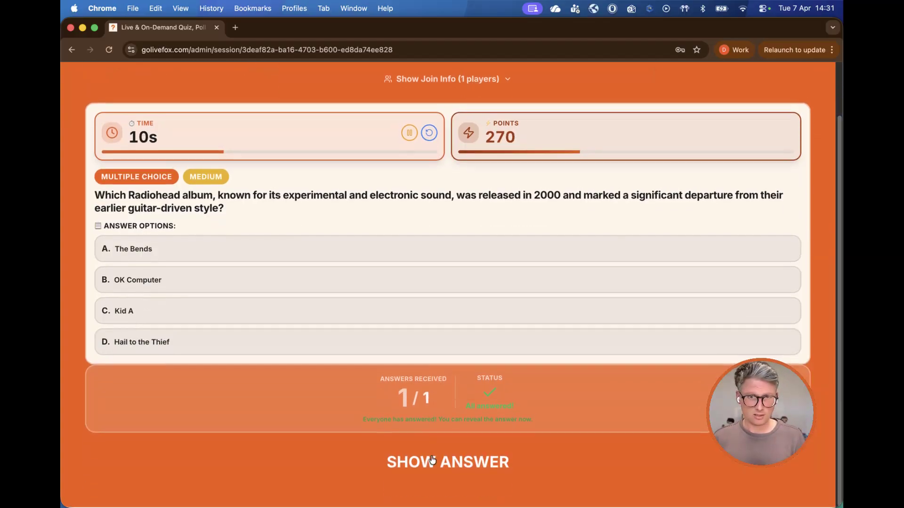
pyautogui.click(433, 458)
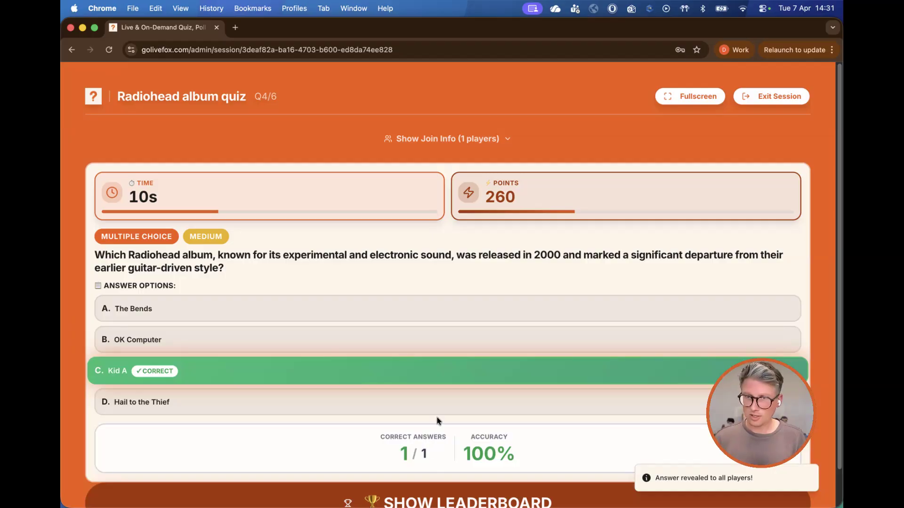
pyautogui.scroll(-1, 437, 424)
pyautogui.click(422, 458)
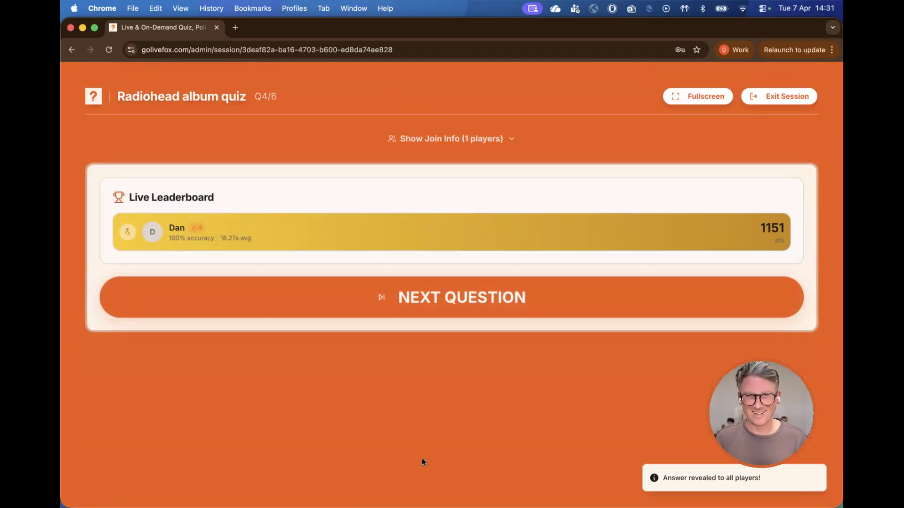
pyautogui.click(435, 303)
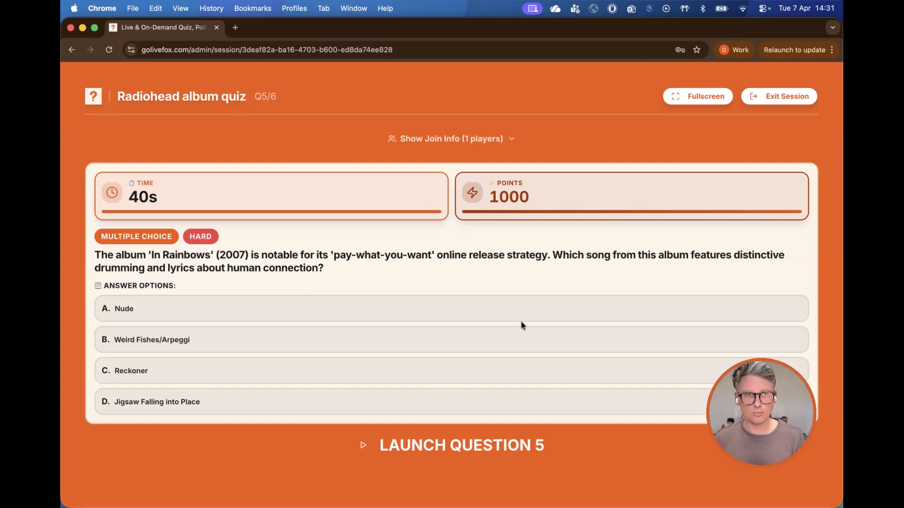
# - Run question 5 about the 'In Rainbows' song through its answer reveal and leaderboard, and advance to question 6
pyautogui.click(463, 444)
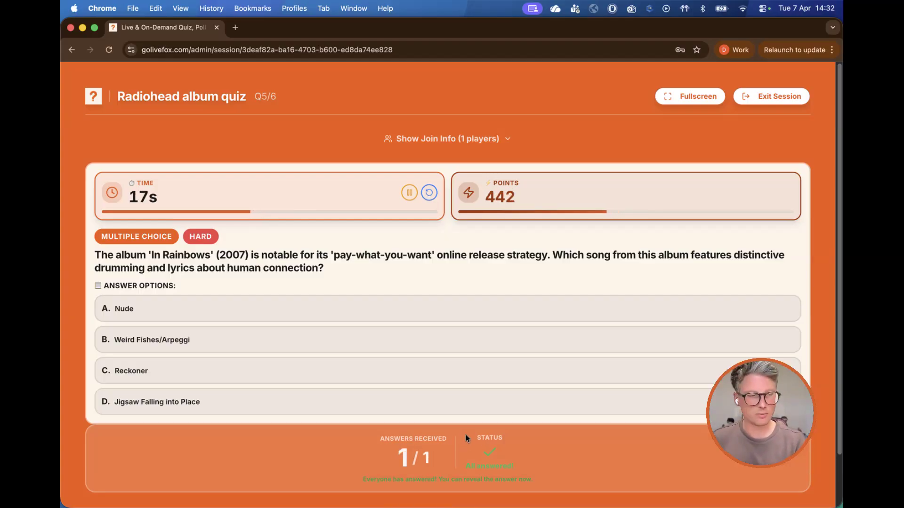
pyautogui.scroll(-1, 465, 434)
pyautogui.scroll(-2, 464, 433)
pyautogui.click(449, 455)
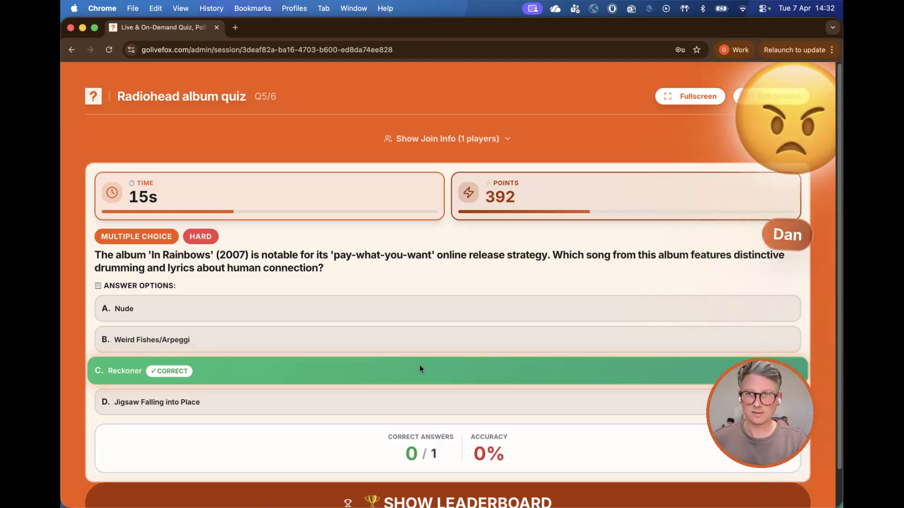
pyautogui.scroll(-2, 429, 361)
pyautogui.click(443, 459)
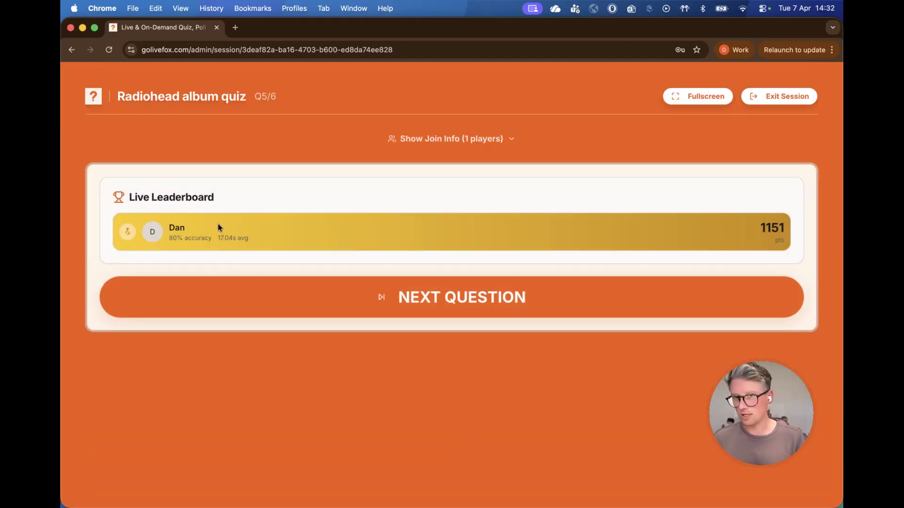
pyautogui.click(419, 311)
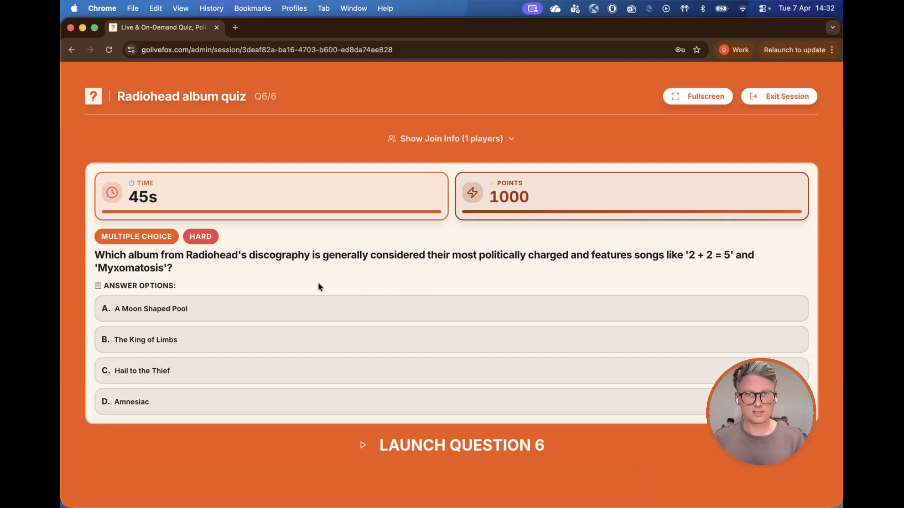
# - Launch question 6 about the most politically charged album and reveal its correct answer once the player has responded
pyautogui.click(436, 444)
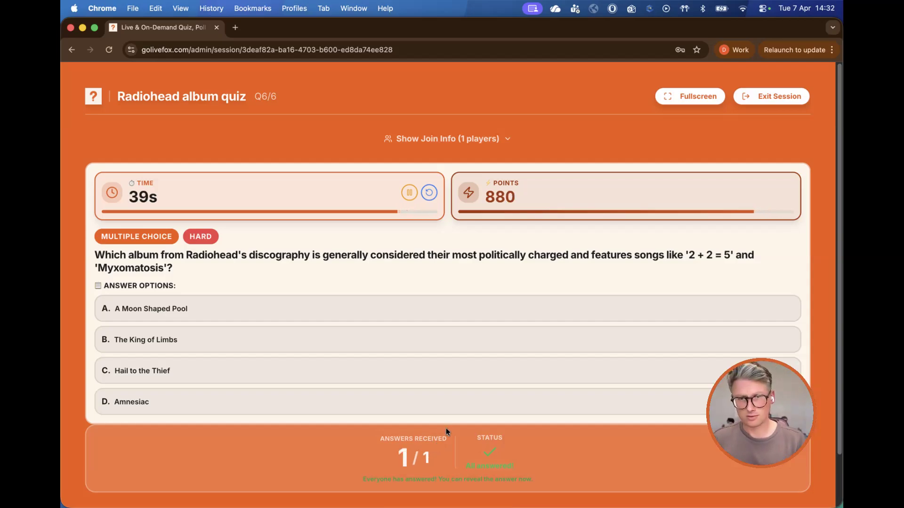
pyautogui.scroll(-3, 448, 425)
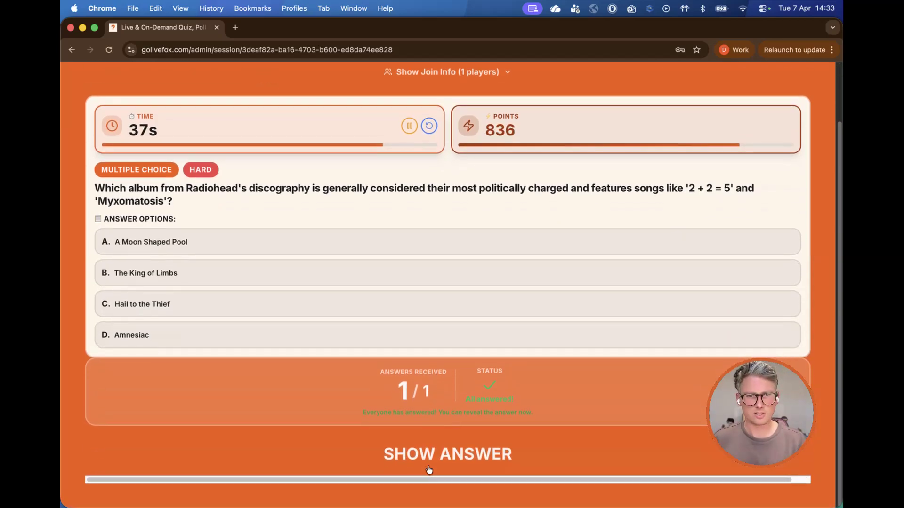
pyautogui.click(425, 460)
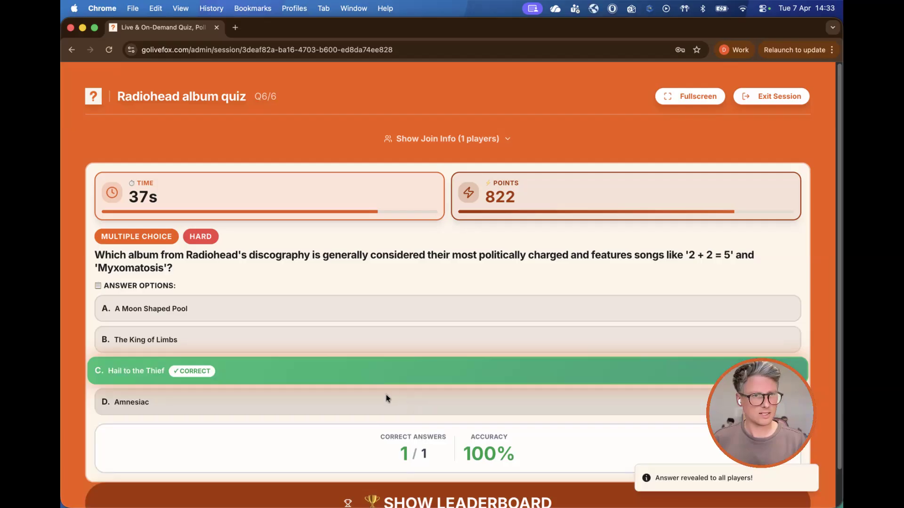
# - Show the live leaderboard for question 6 and present the quiz's final results
pyautogui.scroll(-2, 386, 394)
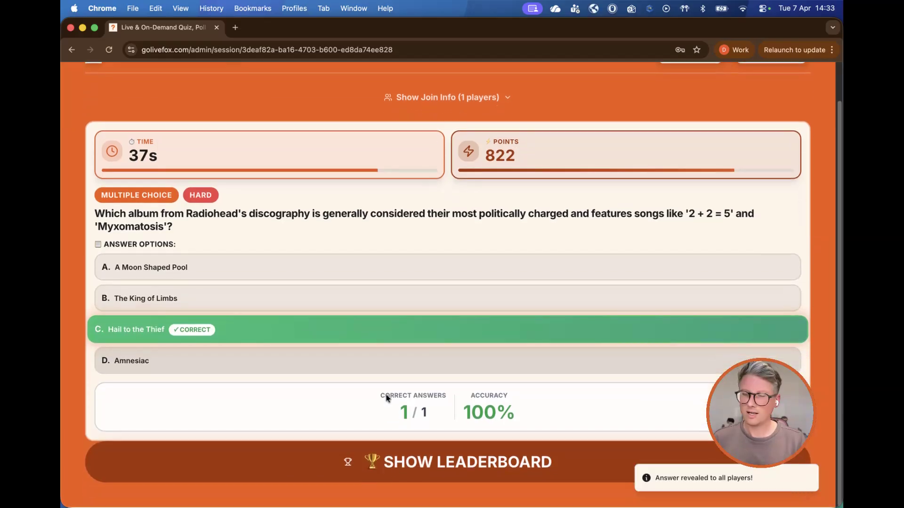
pyautogui.click(426, 457)
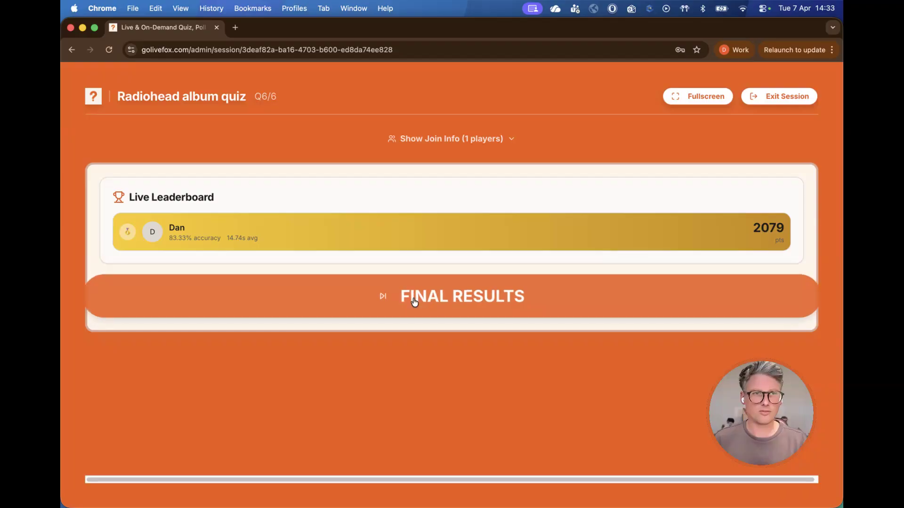
pyautogui.click(405, 303)
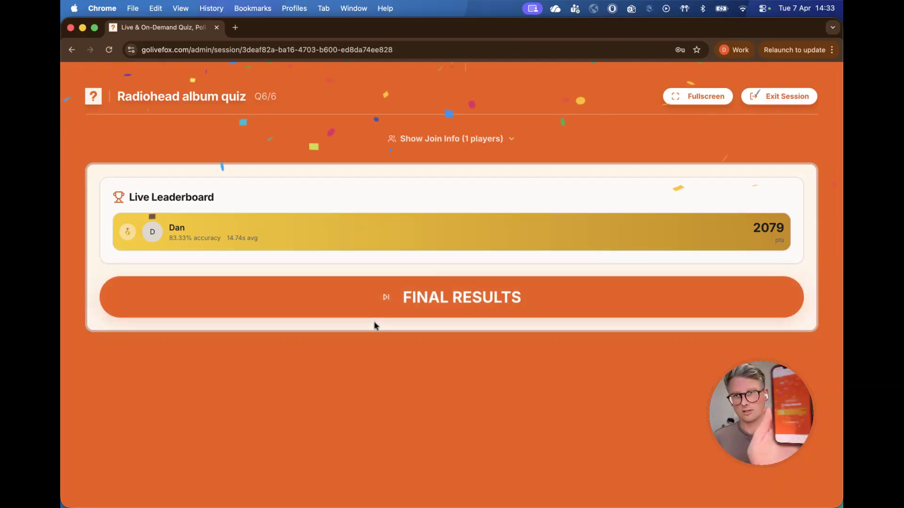